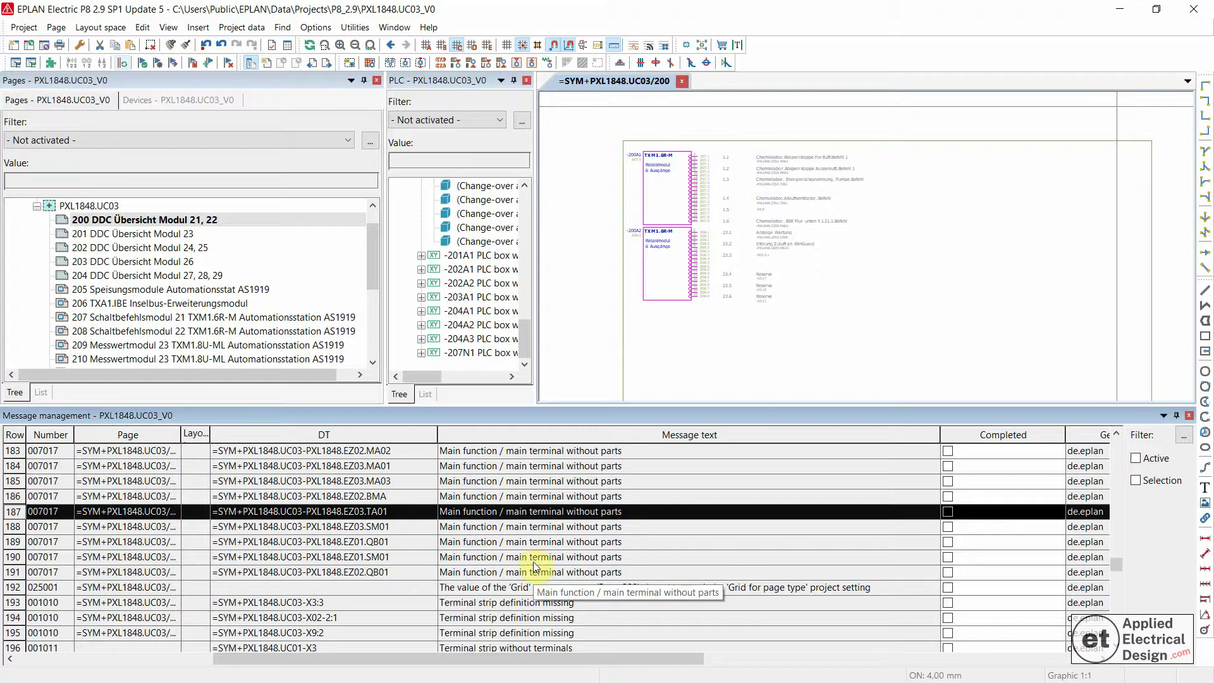
Jump from message row 189 to the EZ01.QB01 black box on page 211 and zoom in
double_click(505, 542)
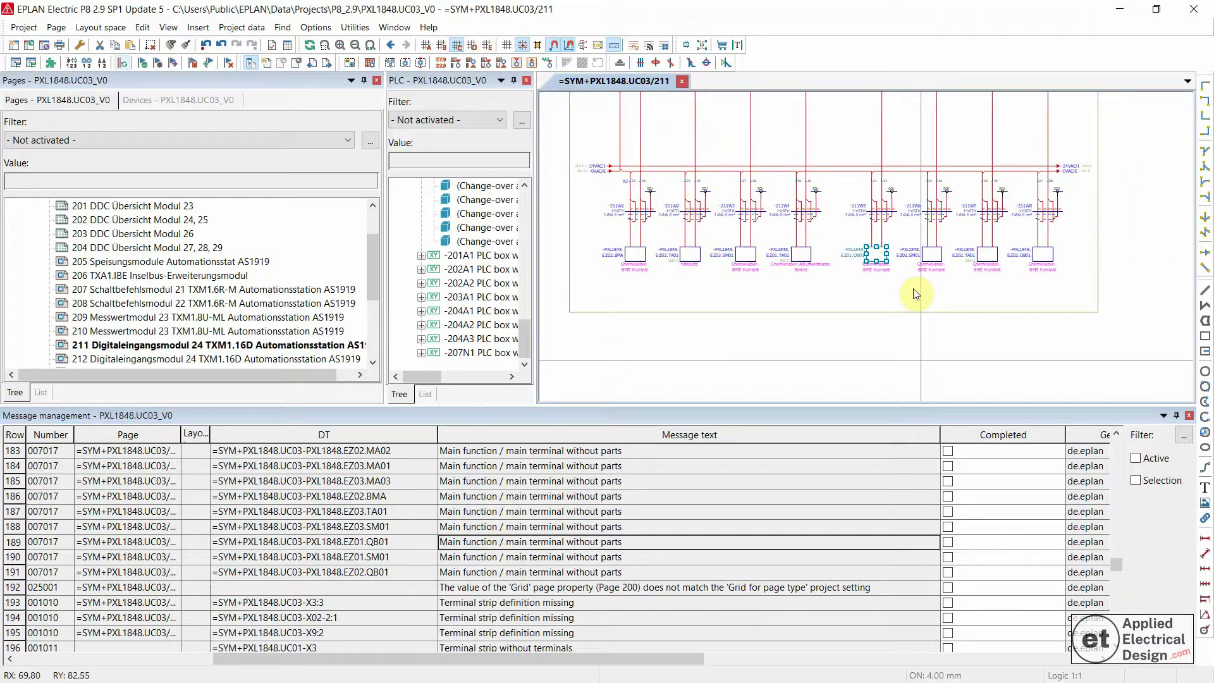
scroll(906, 253, up, 5)
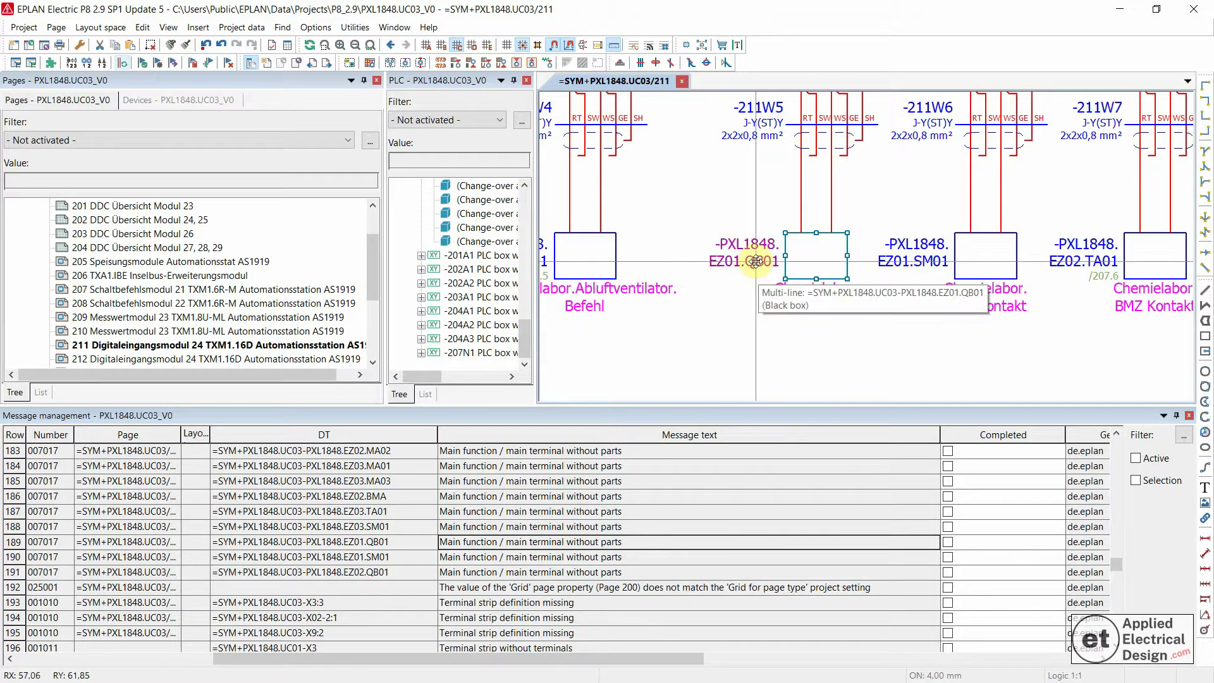
click(754, 295)
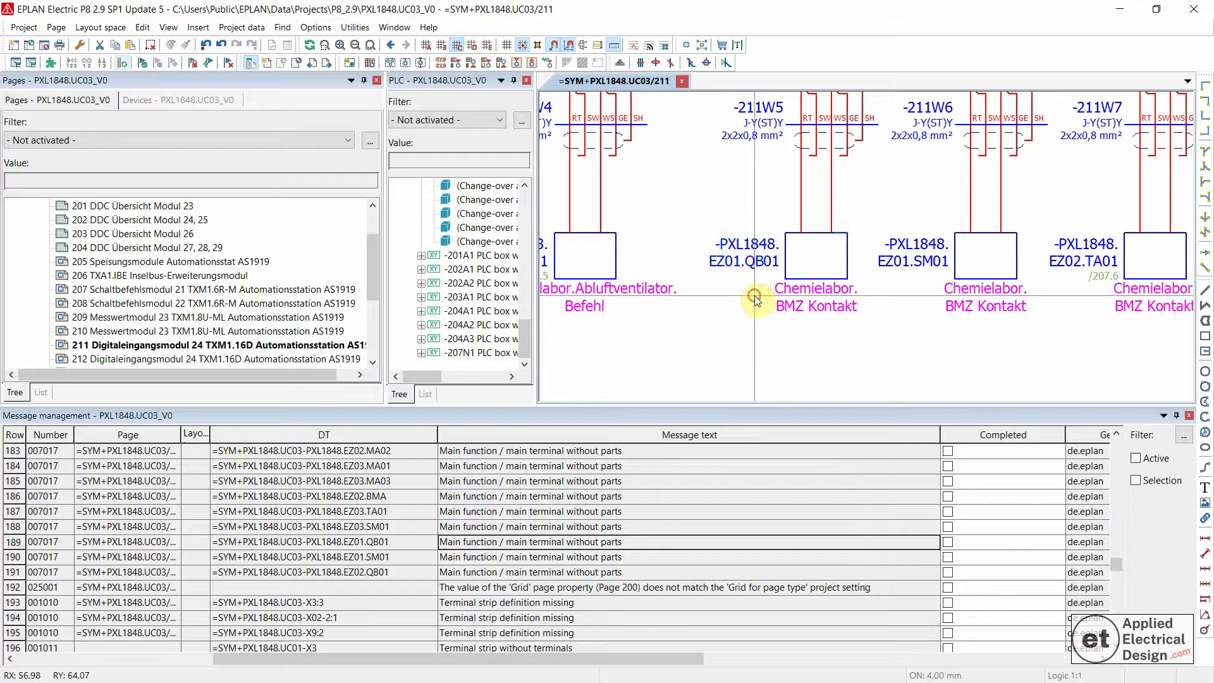
scroll(762, 300, up, 2)
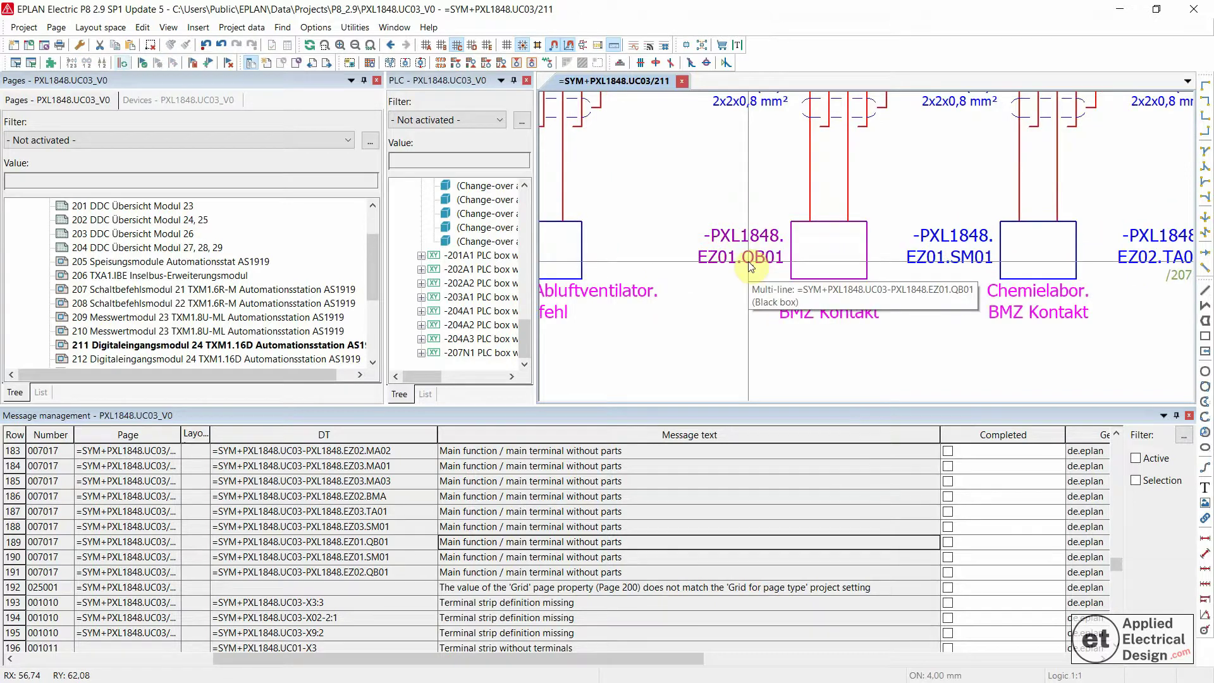
Check the EZ01.QB01 Parts tab and browse Part selection for row 1 without choosing a part
double_click(748, 257)
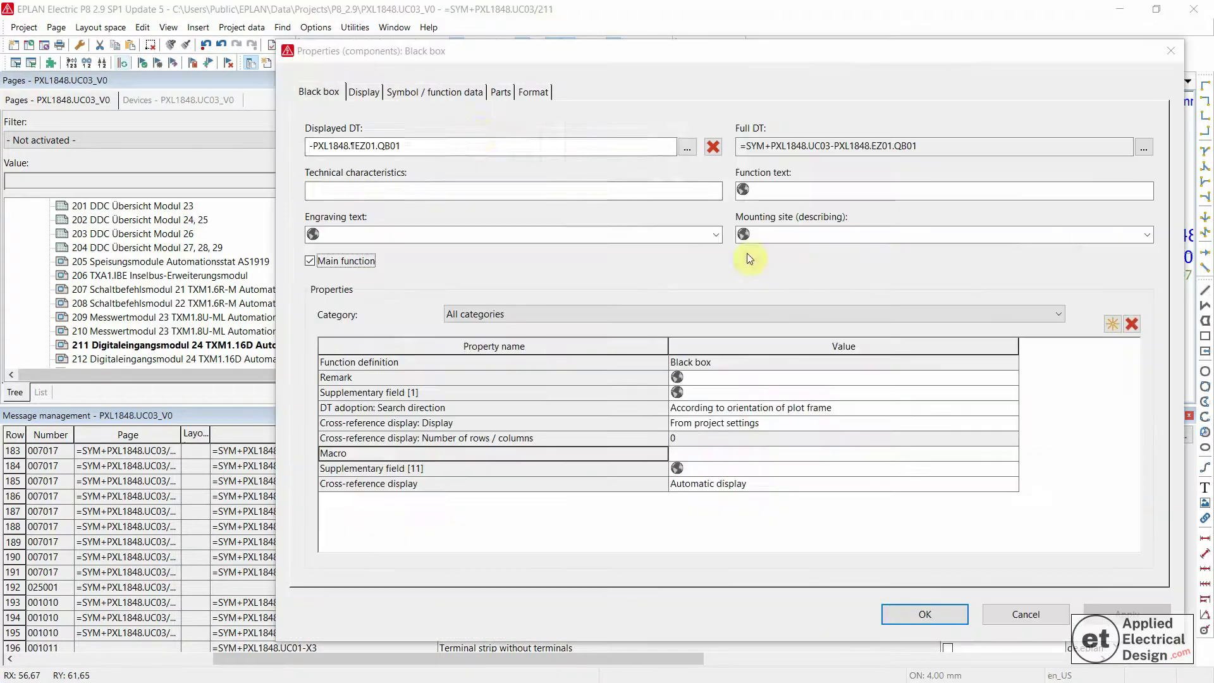
click(499, 92)
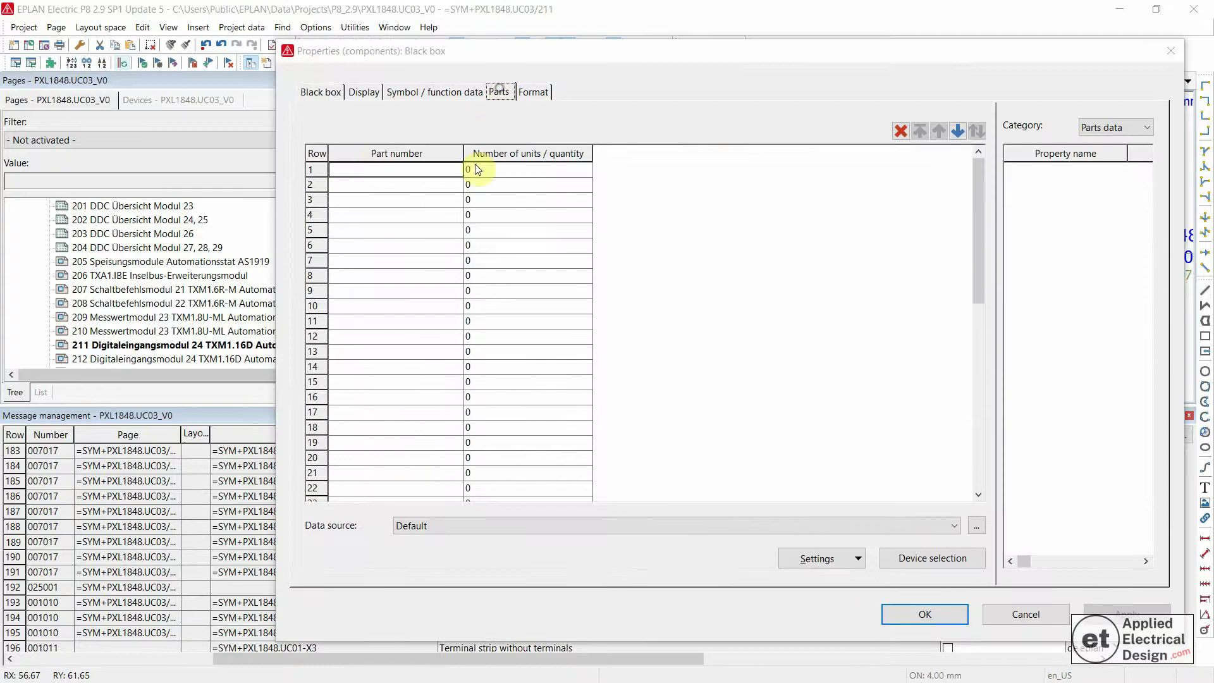
click(432, 176)
click(457, 170)
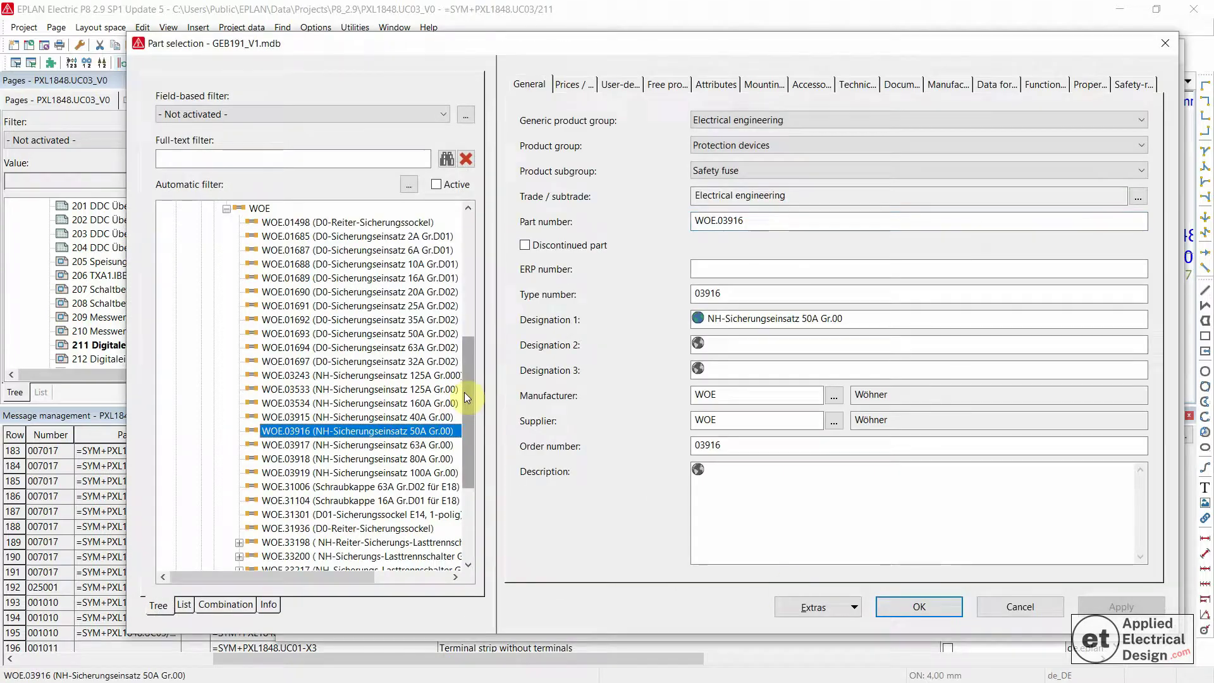
click(1003, 607)
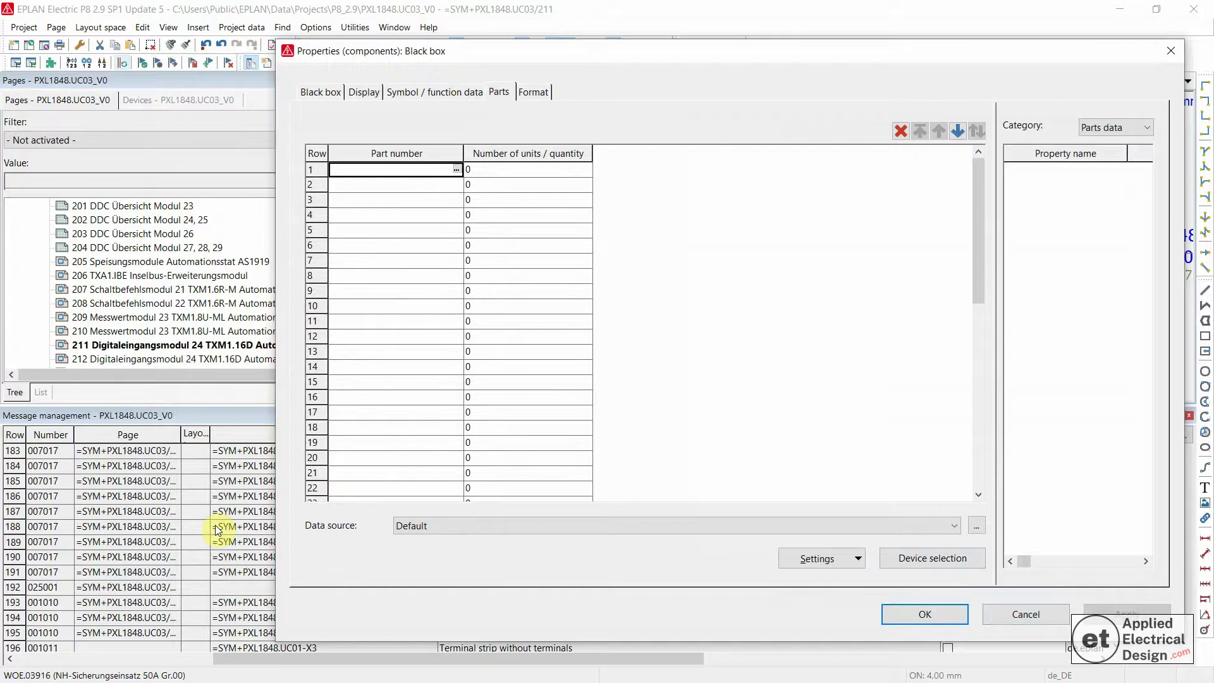
click(1024, 614)
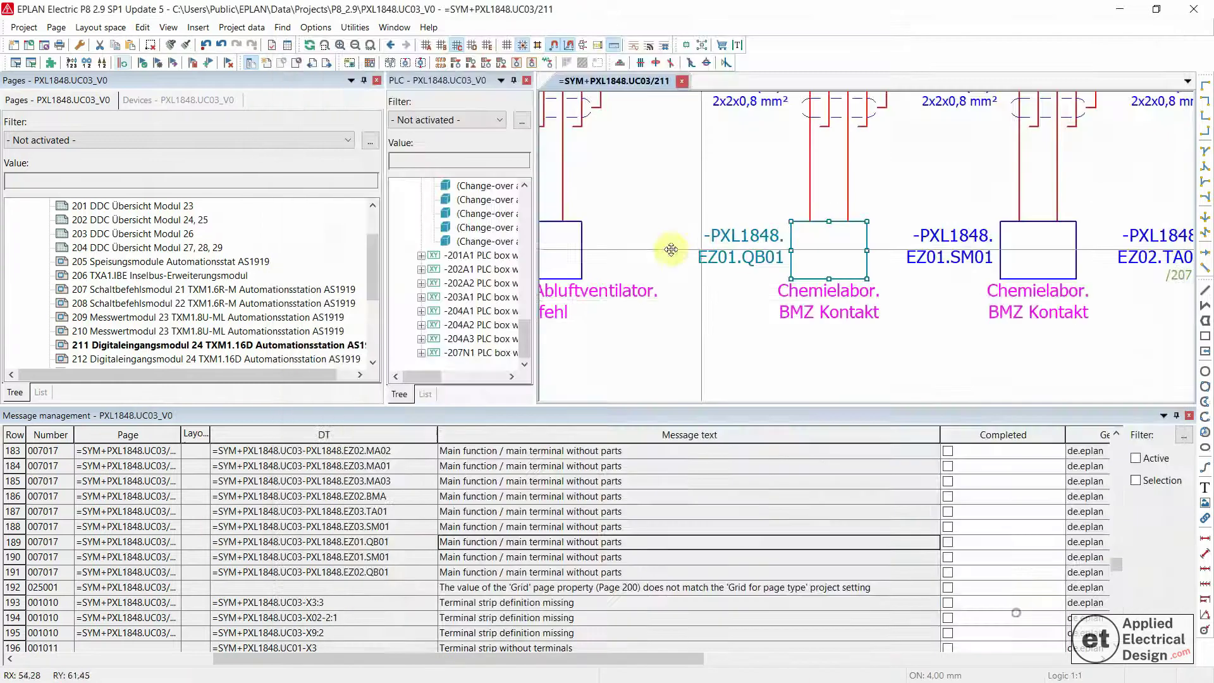
click(688, 301)
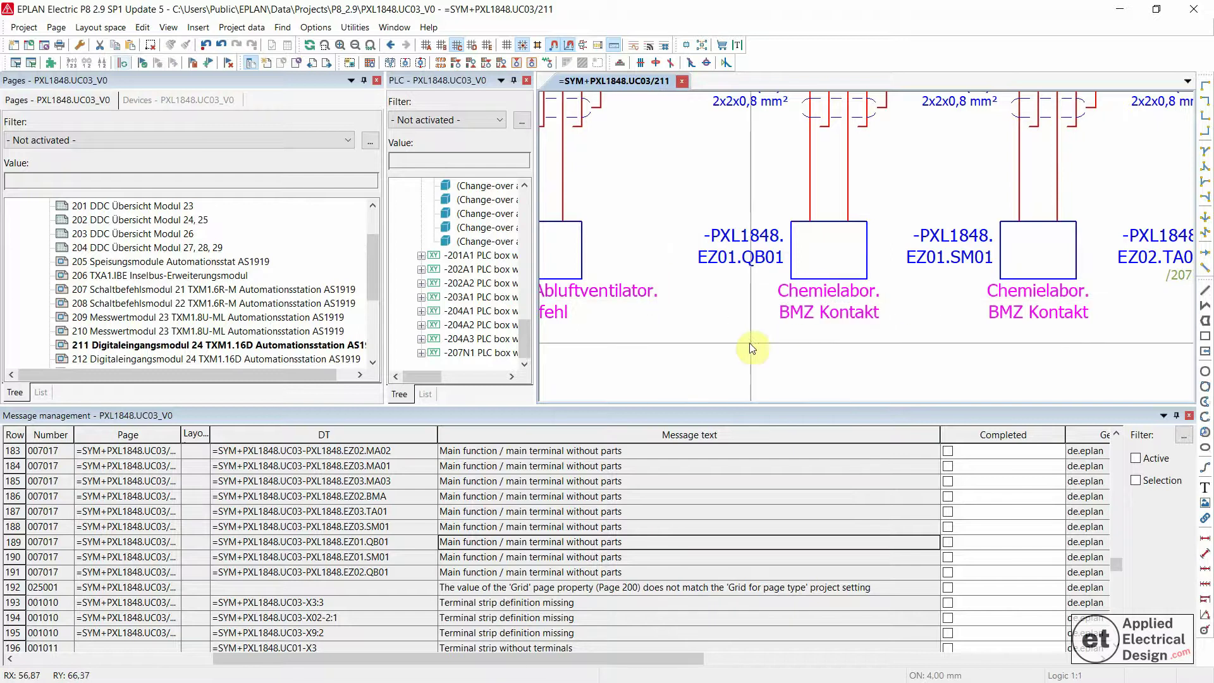
scroll(737, 339, down, 2)
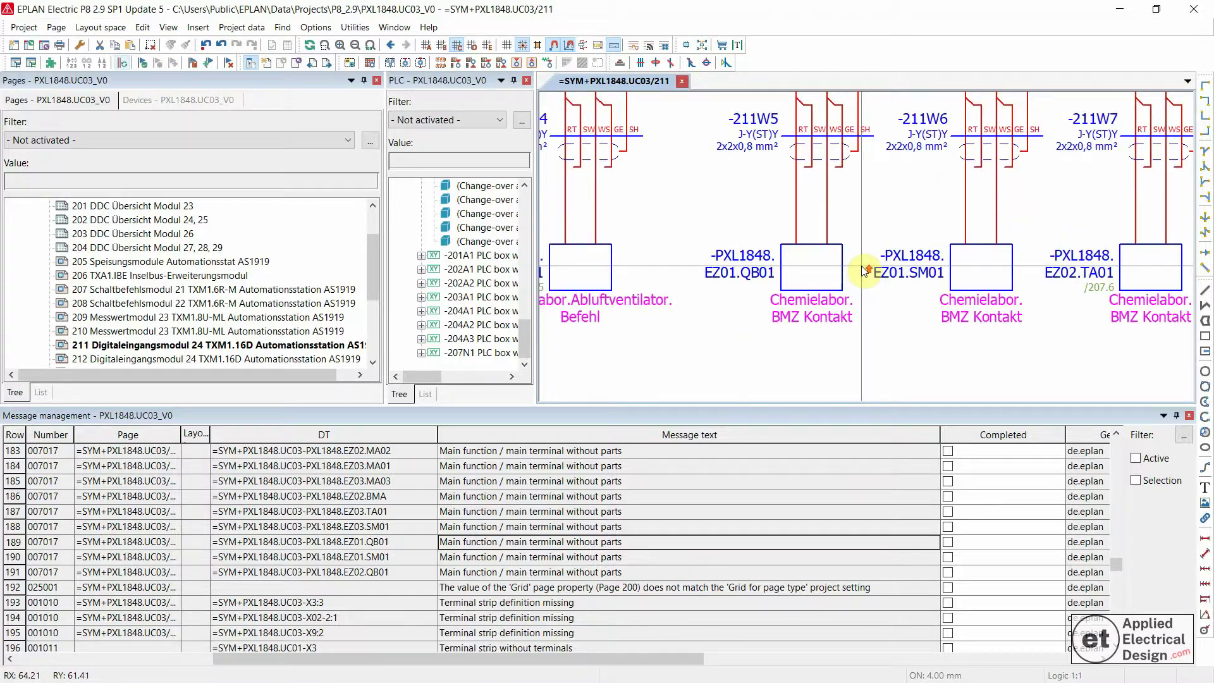
scroll(854, 343, up, 2)
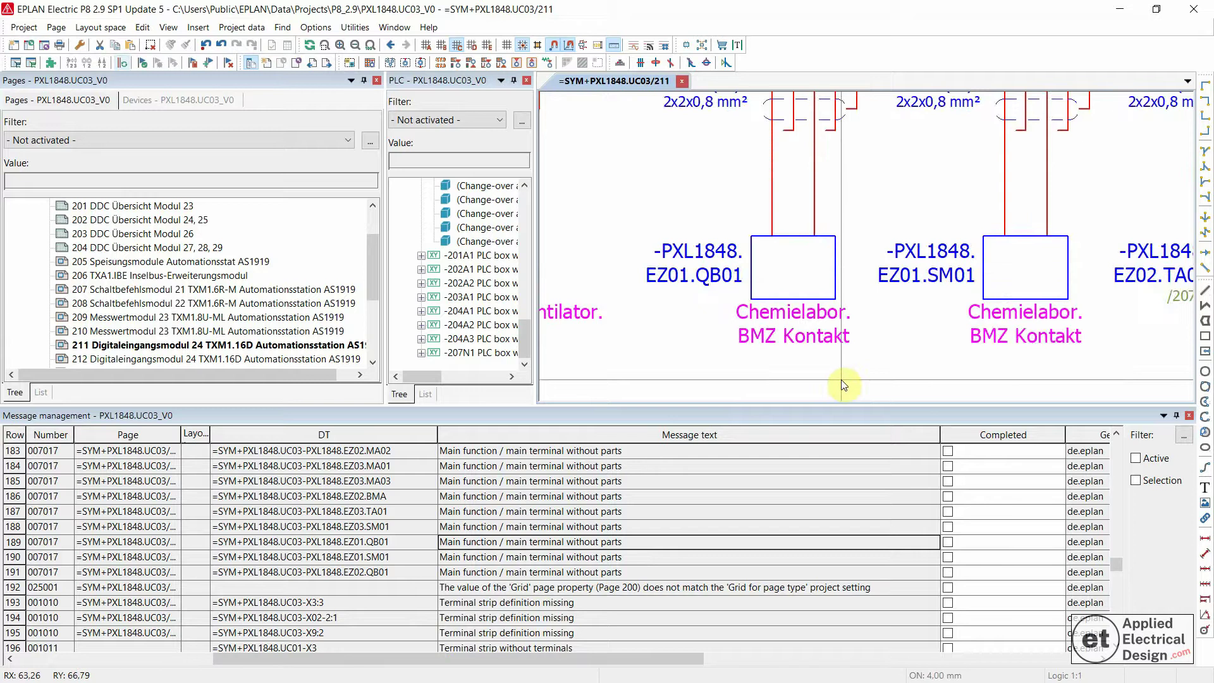
click(537, 527)
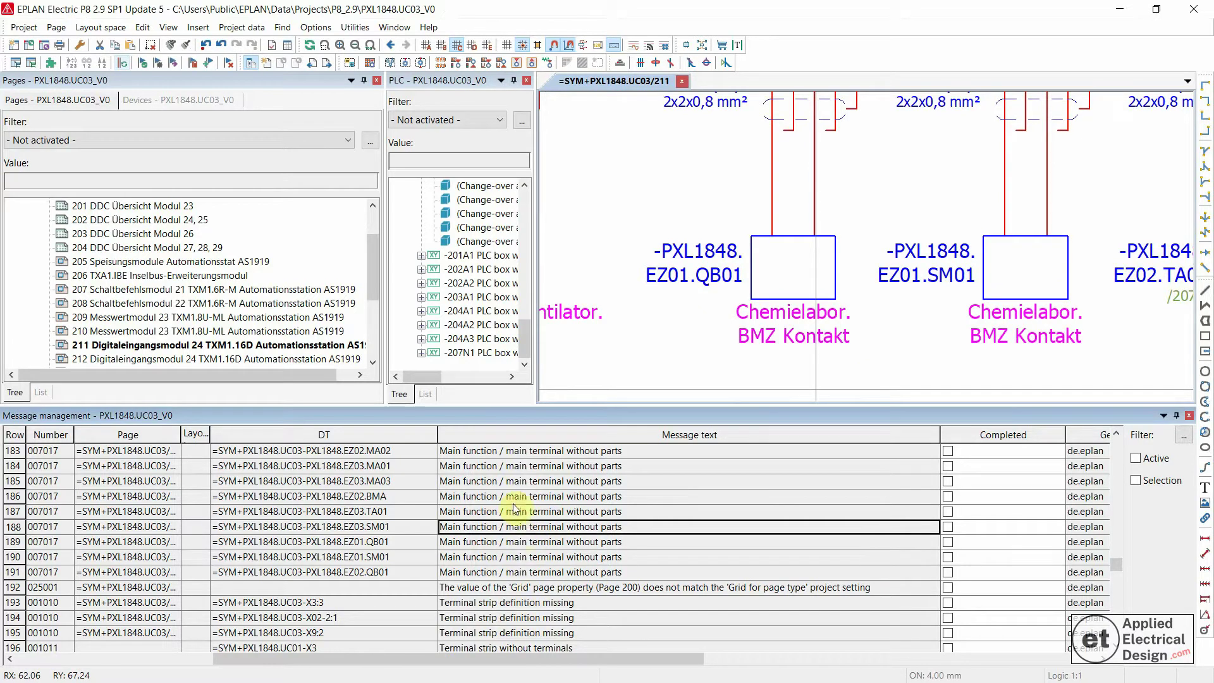
click(666, 335)
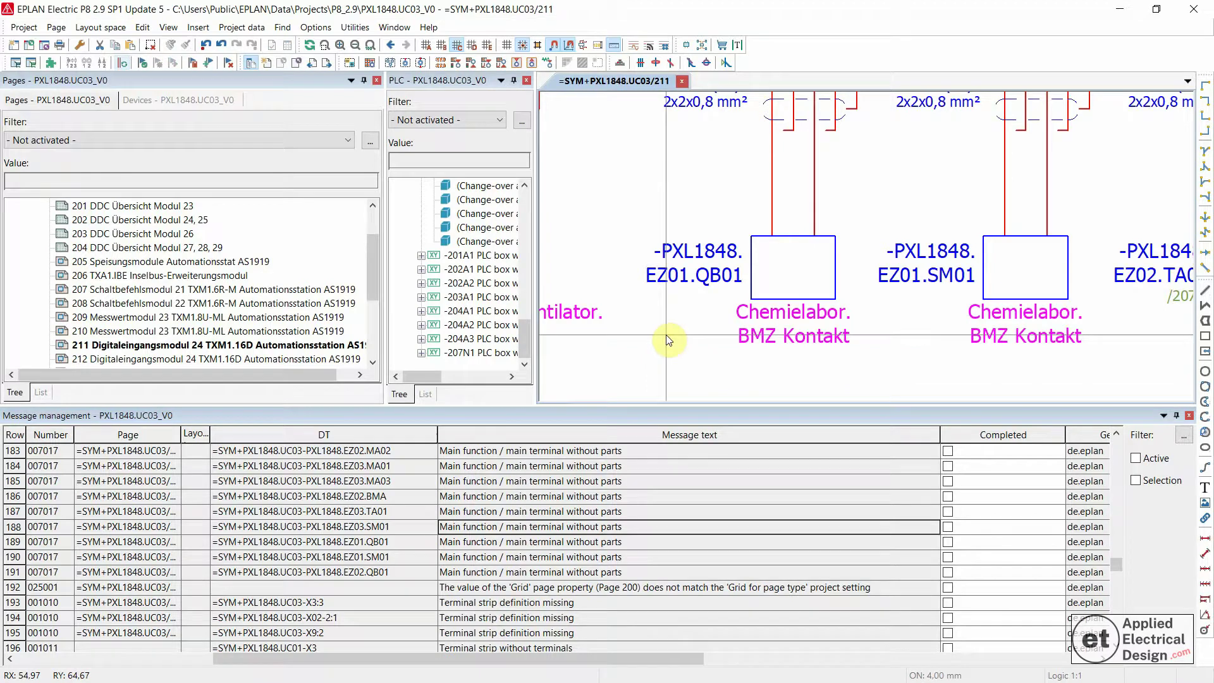
click(544, 511)
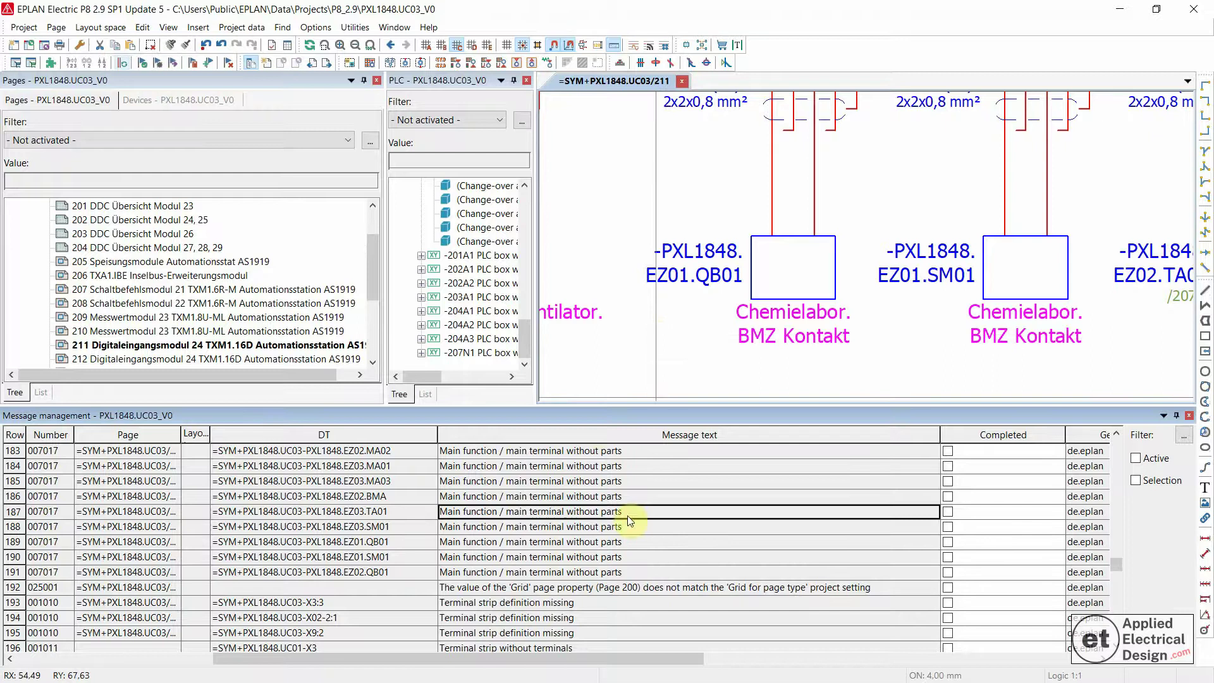
click(673, 360)
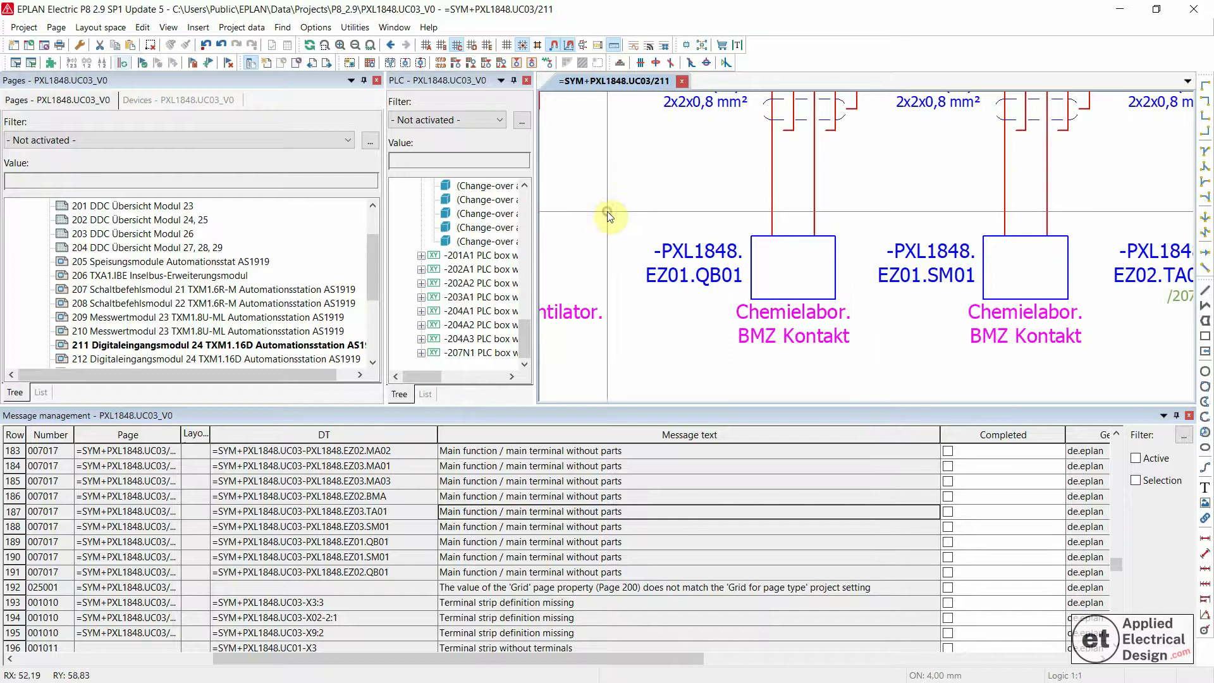
In parts management, create a new part under the General component group
click(354, 27)
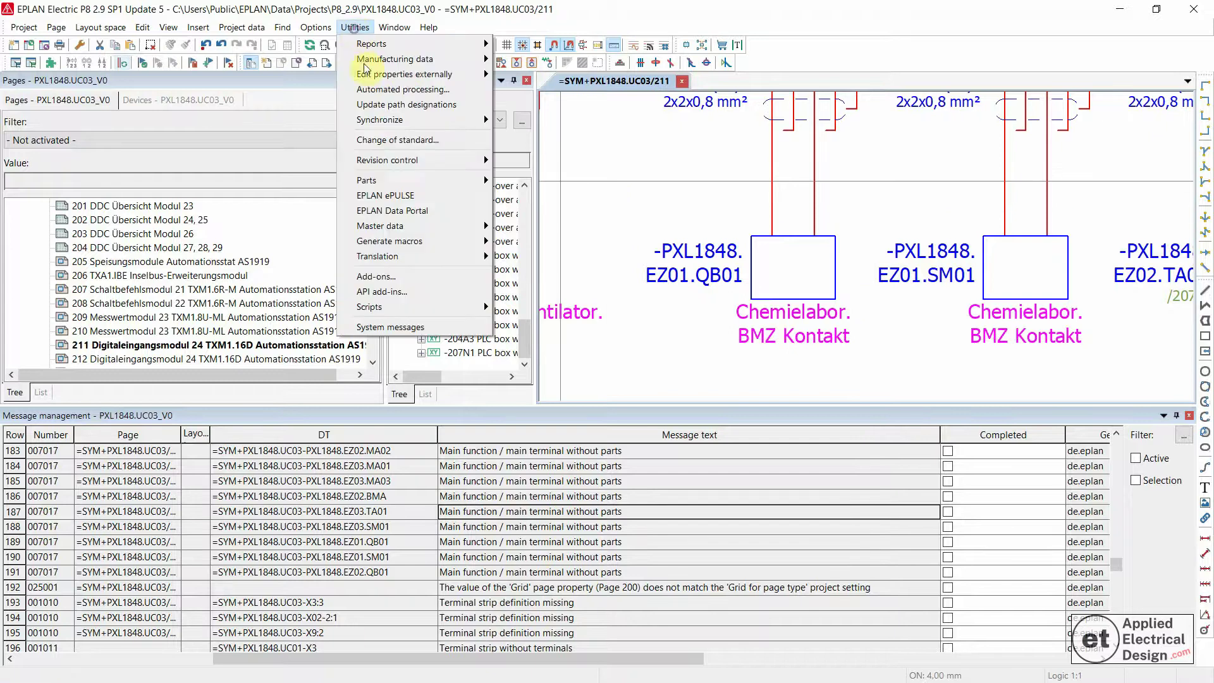
mouse_move(373, 181)
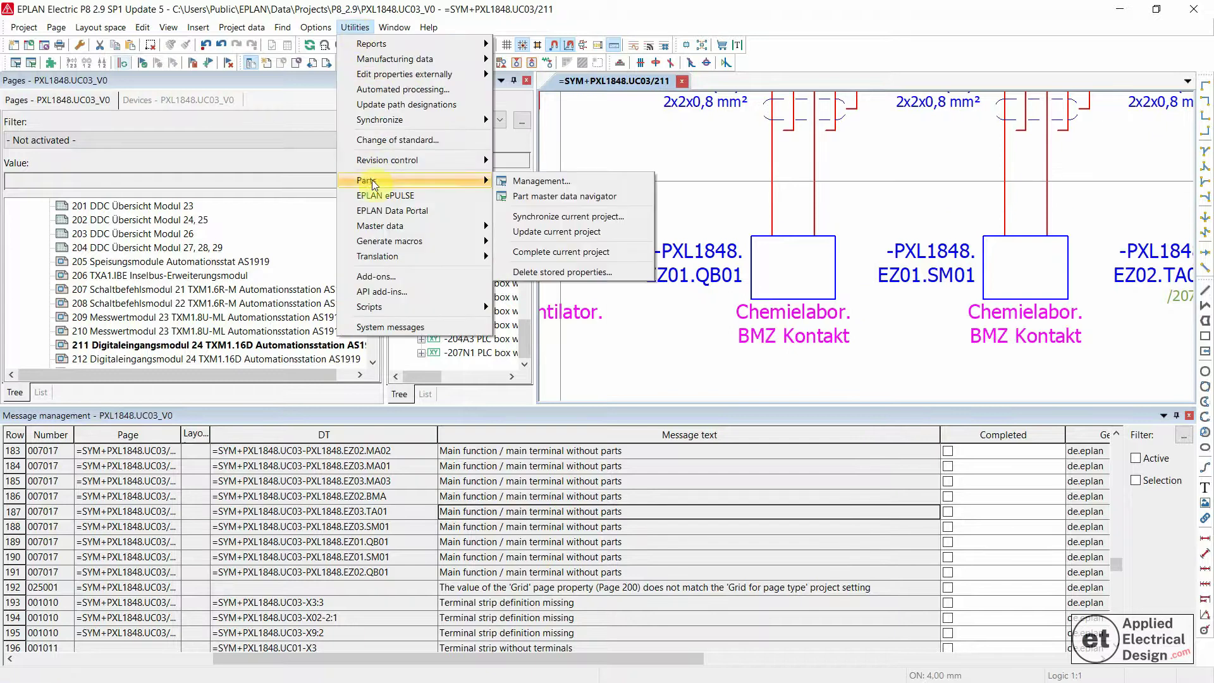
click(531, 181)
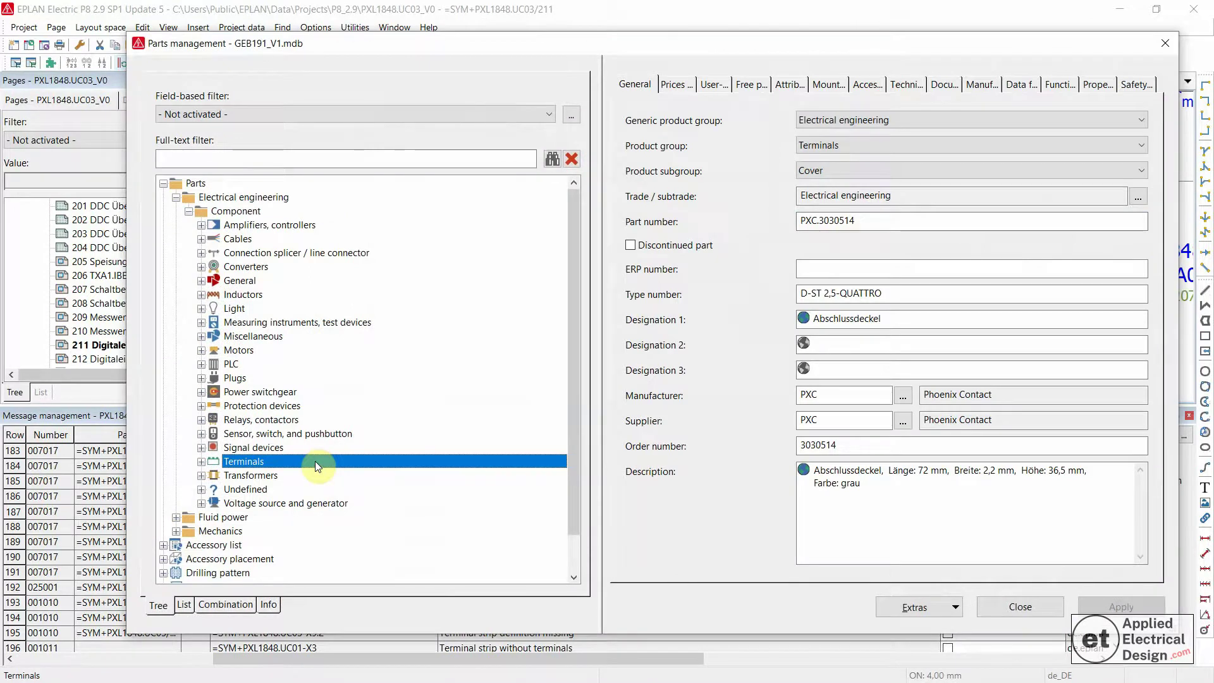
double_click(244, 280)
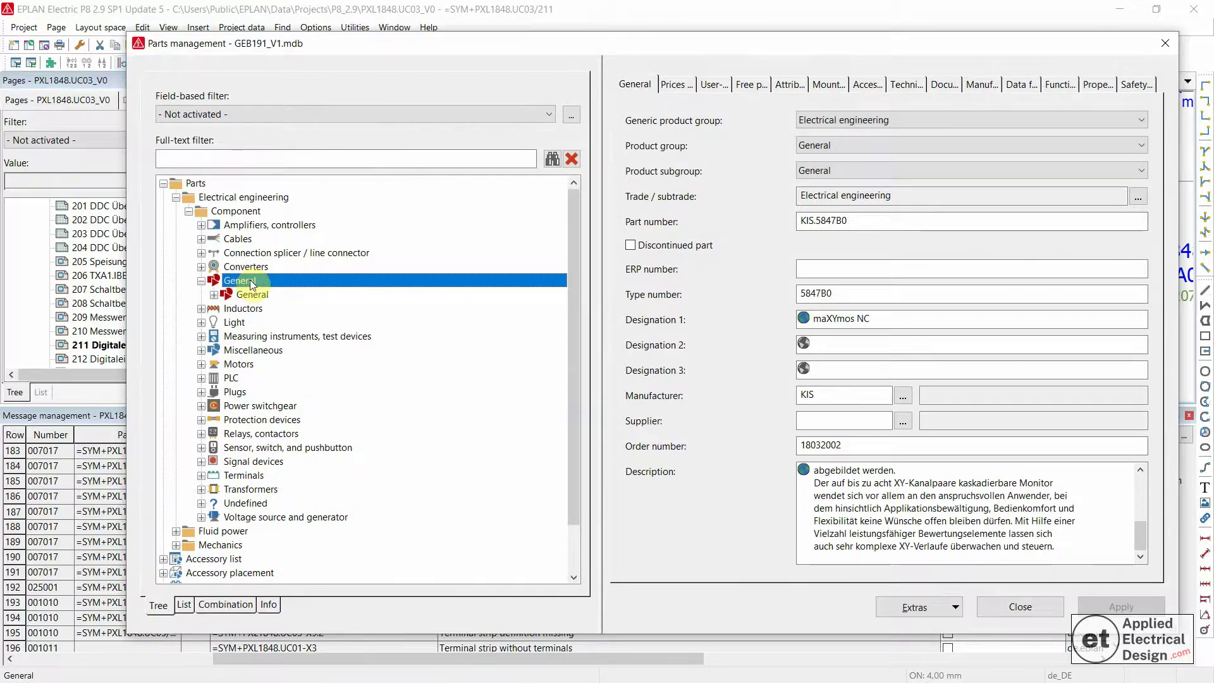
double_click(256, 295)
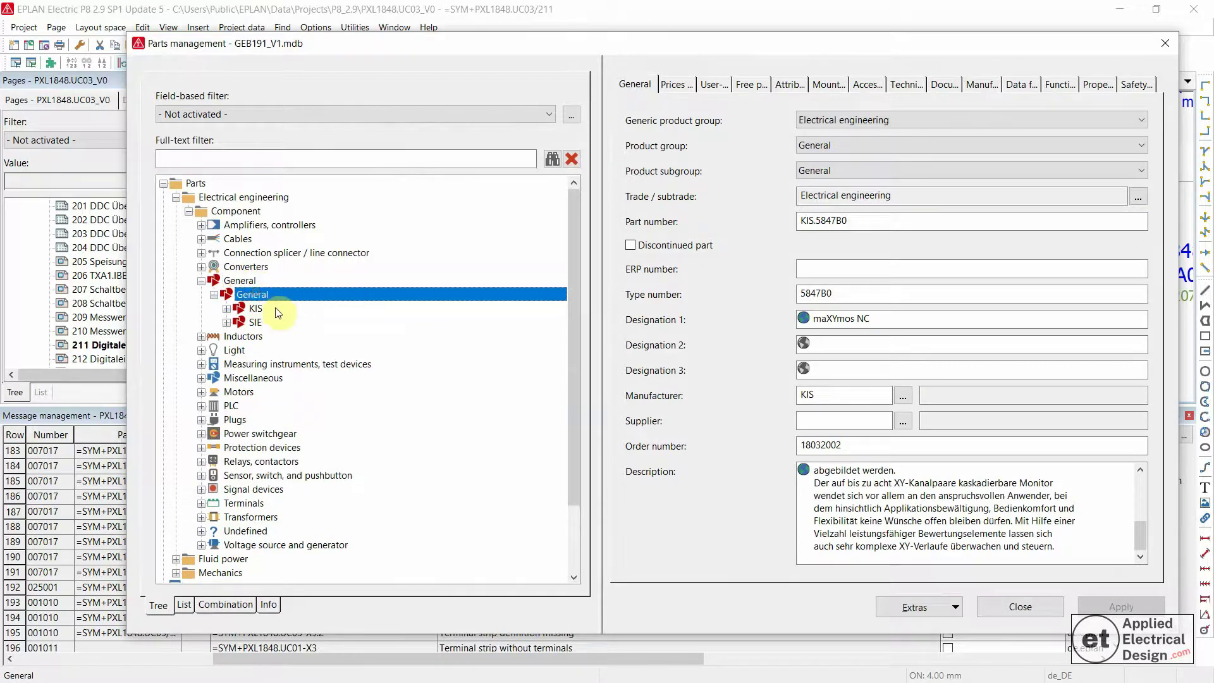
right_click(261, 297)
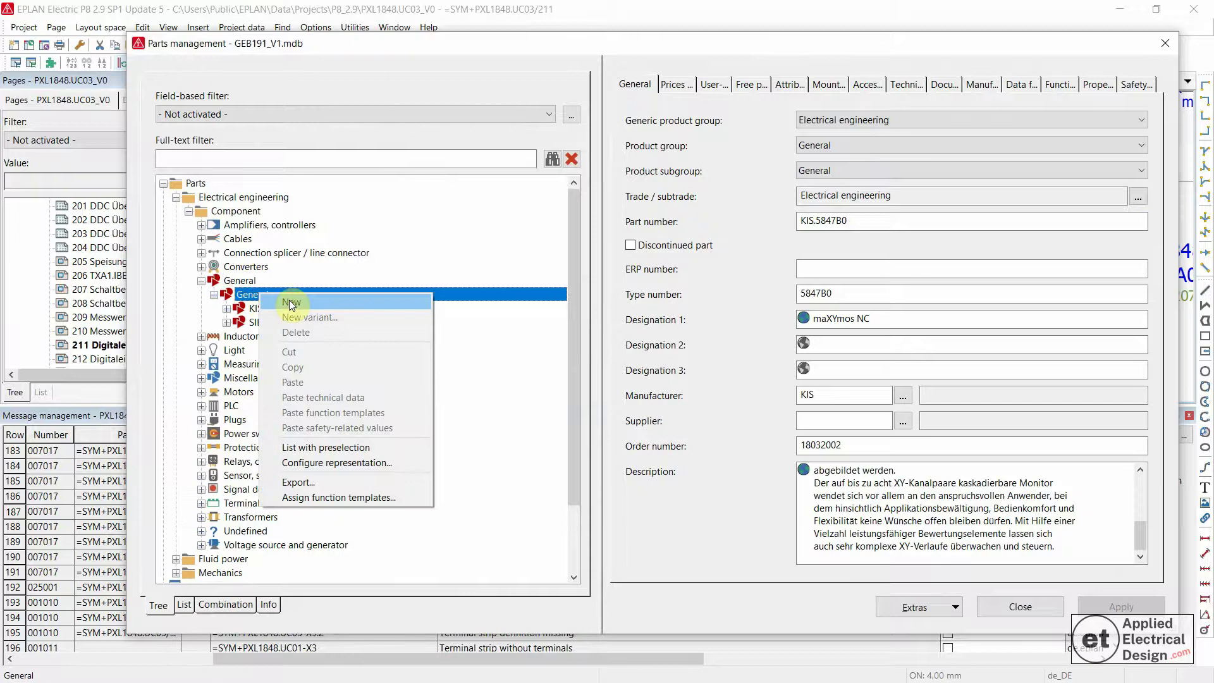
click(290, 302)
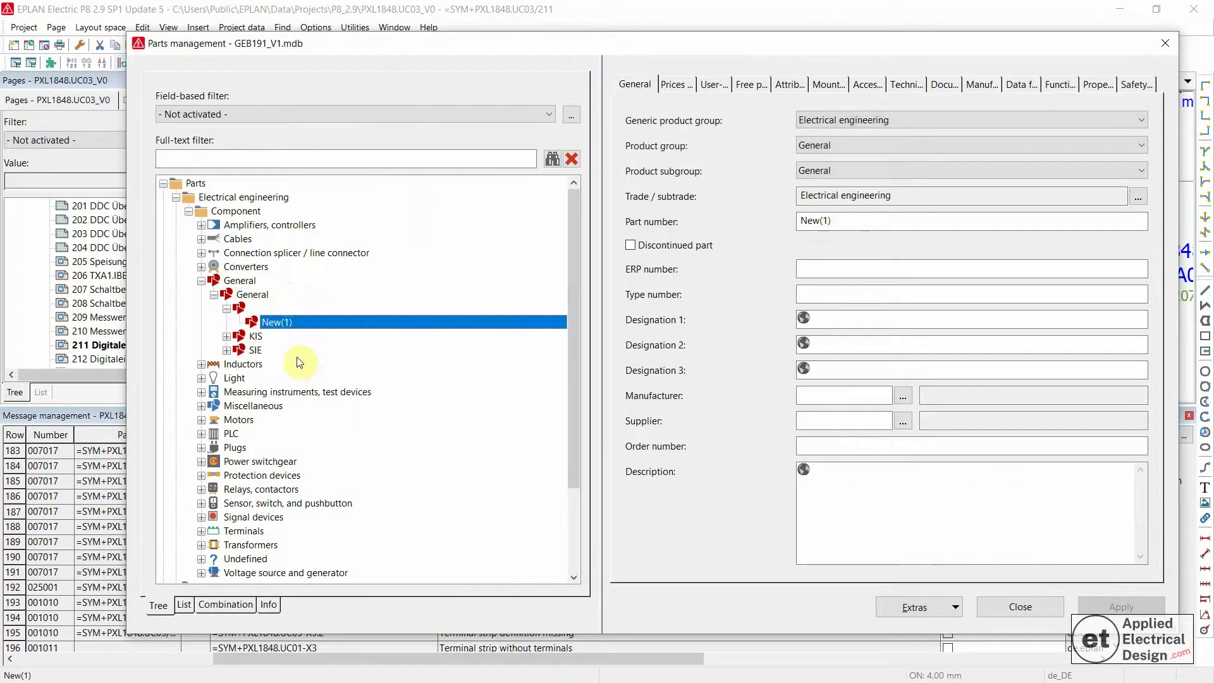
Enter DummyPart.XXX as part, type and order number, then apply
double_click(824, 221)
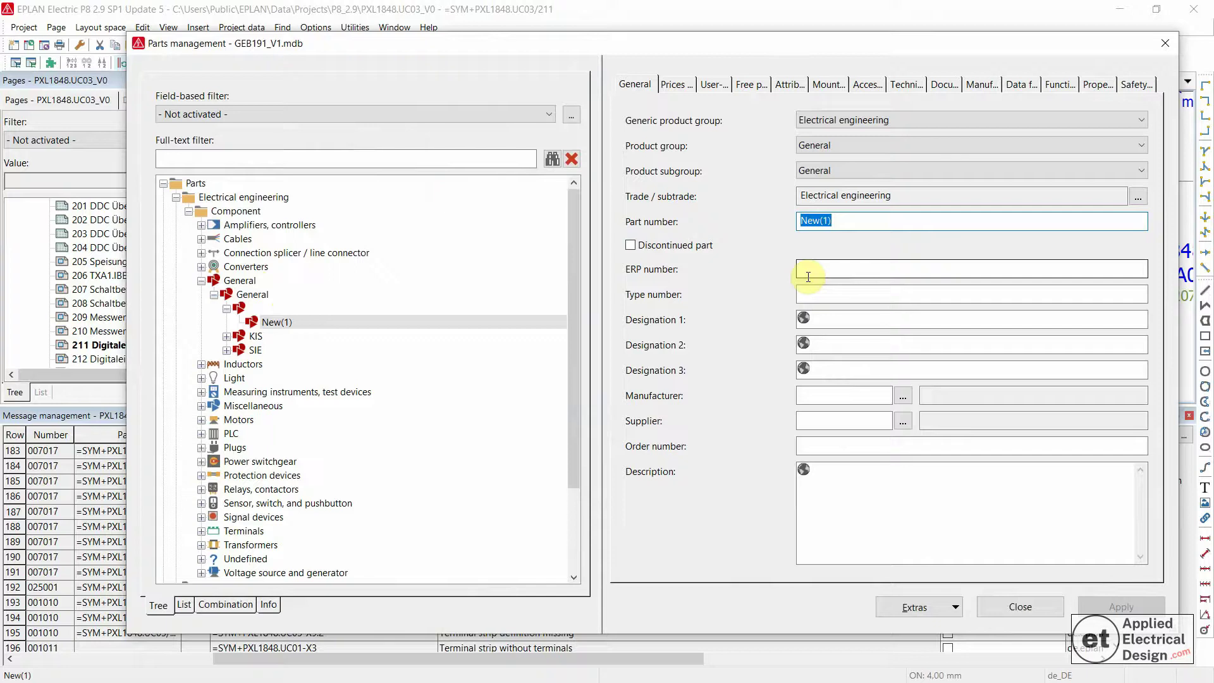
text(Dummy)
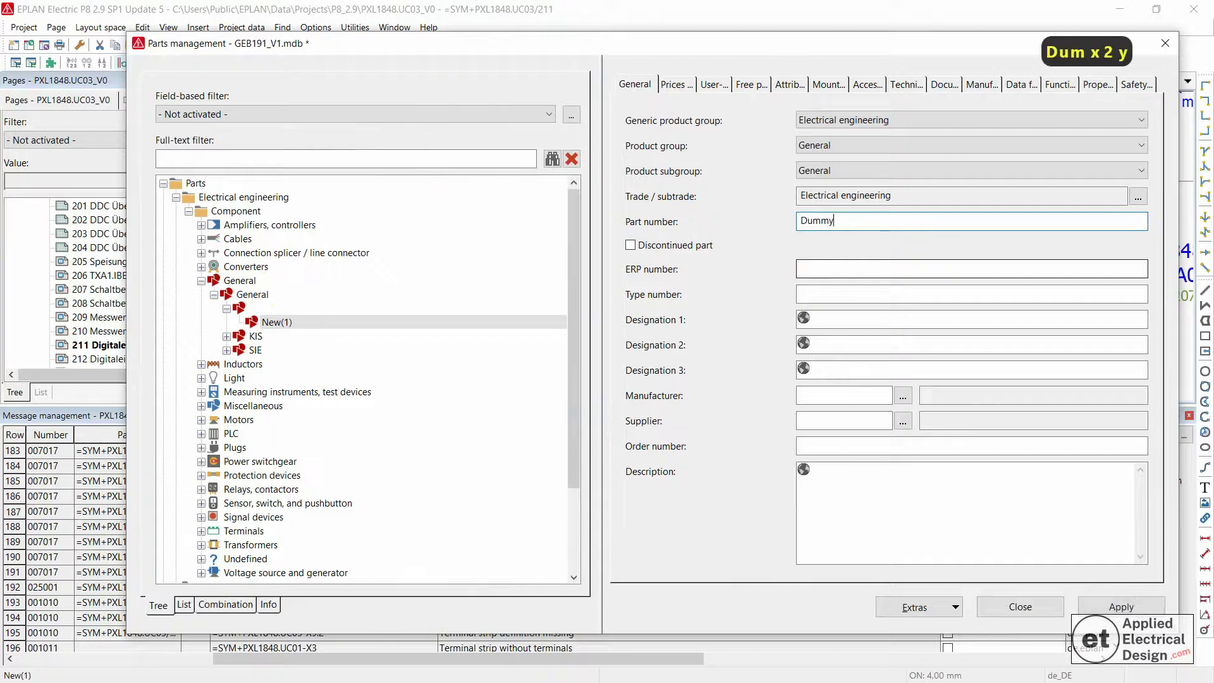
text(Part)
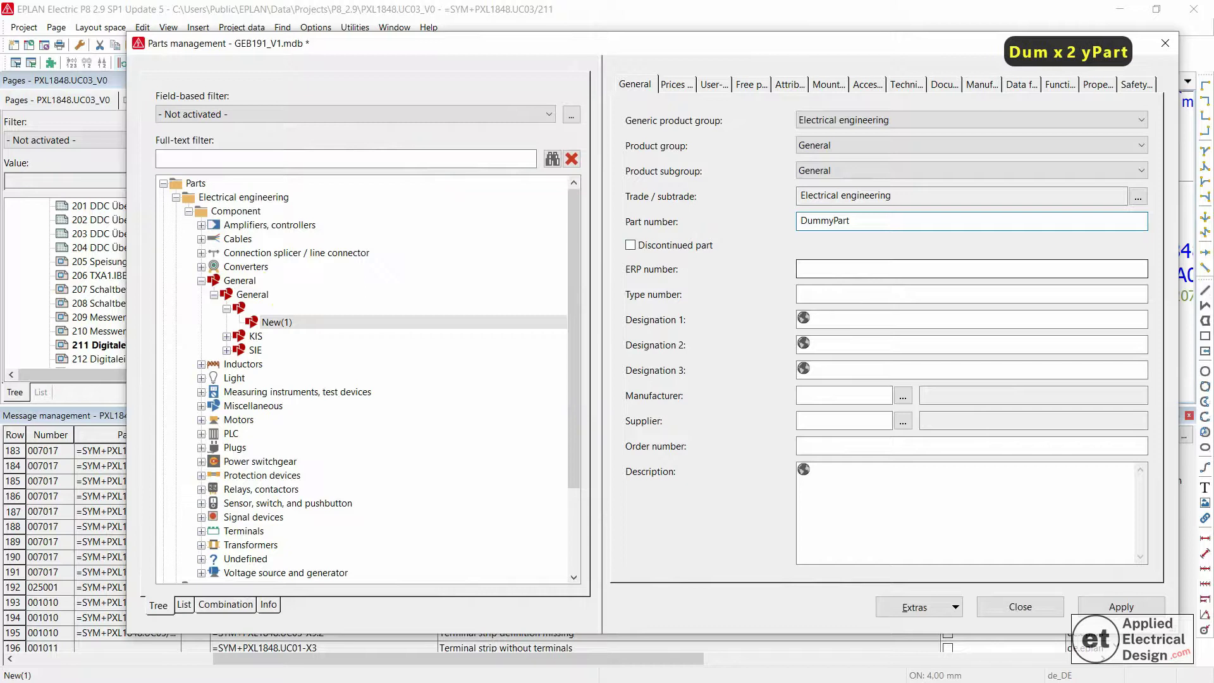
text(.XXX)
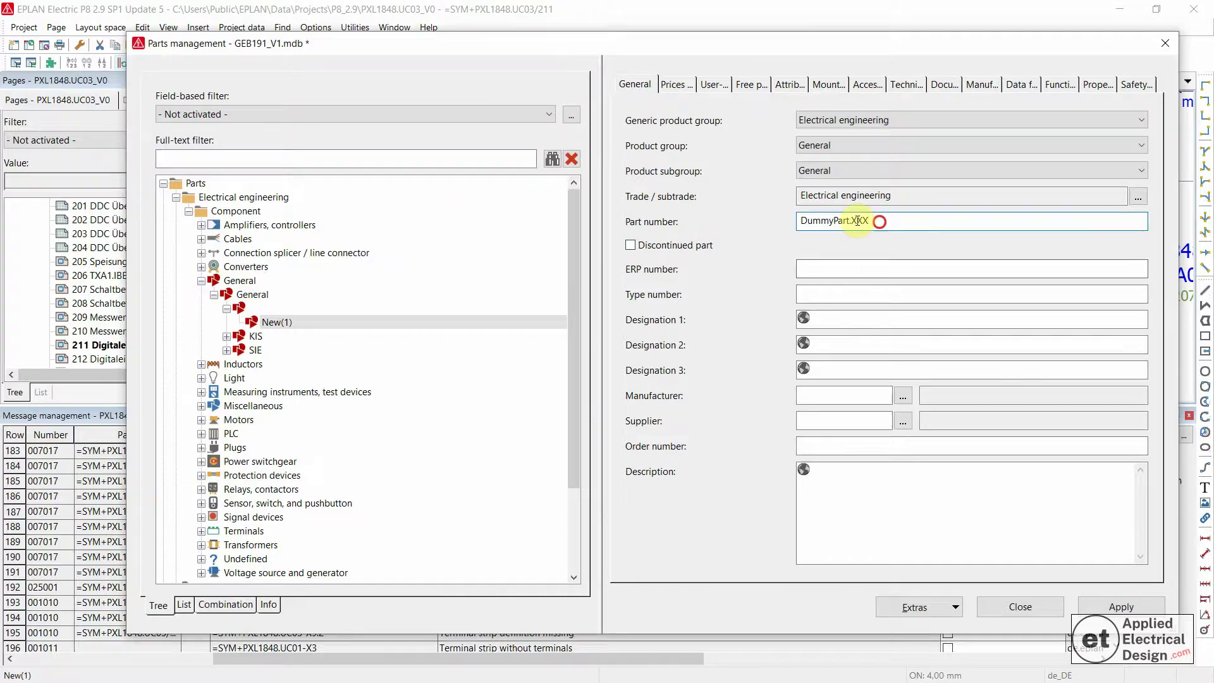
drag(881, 222, 797, 235)
key(ctrl+c)
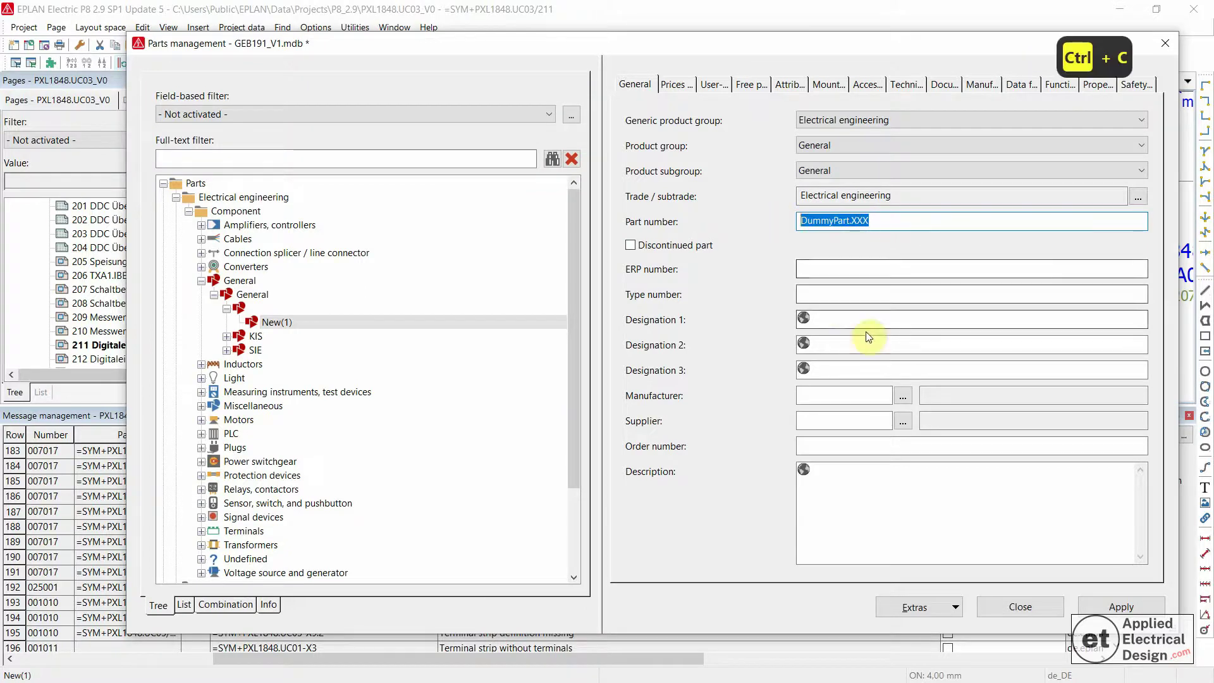
click(808, 294)
key(ctrl+v)
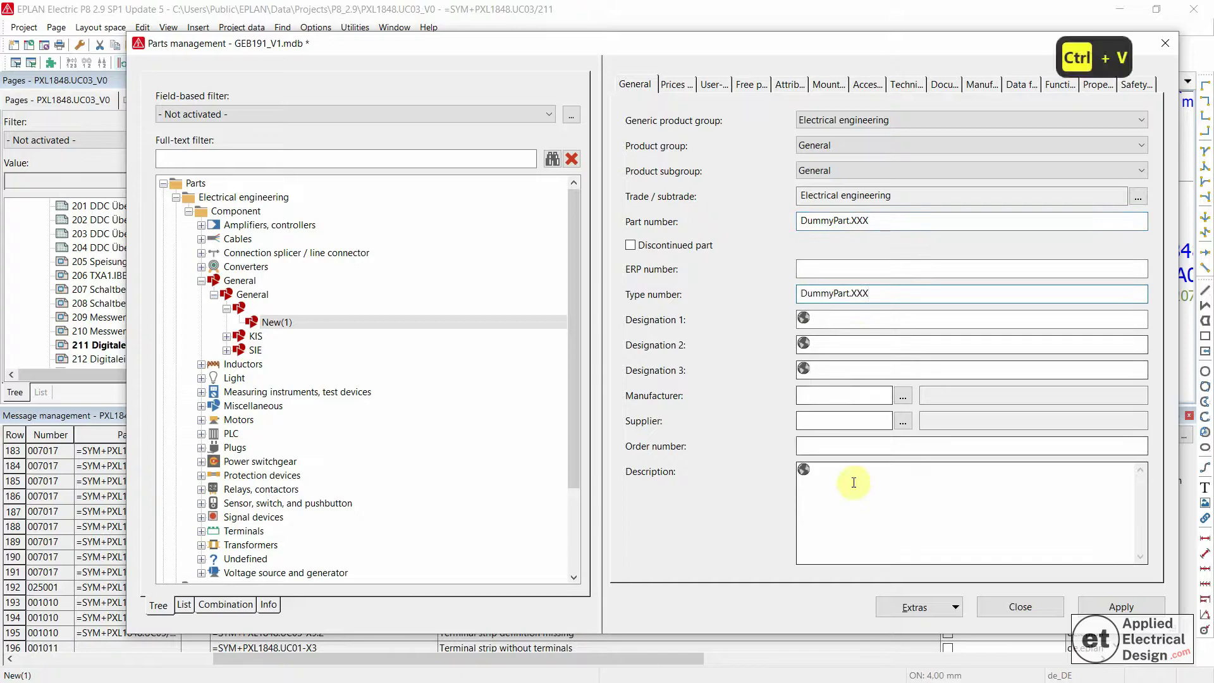
click(828, 446)
key(ctrl+v)
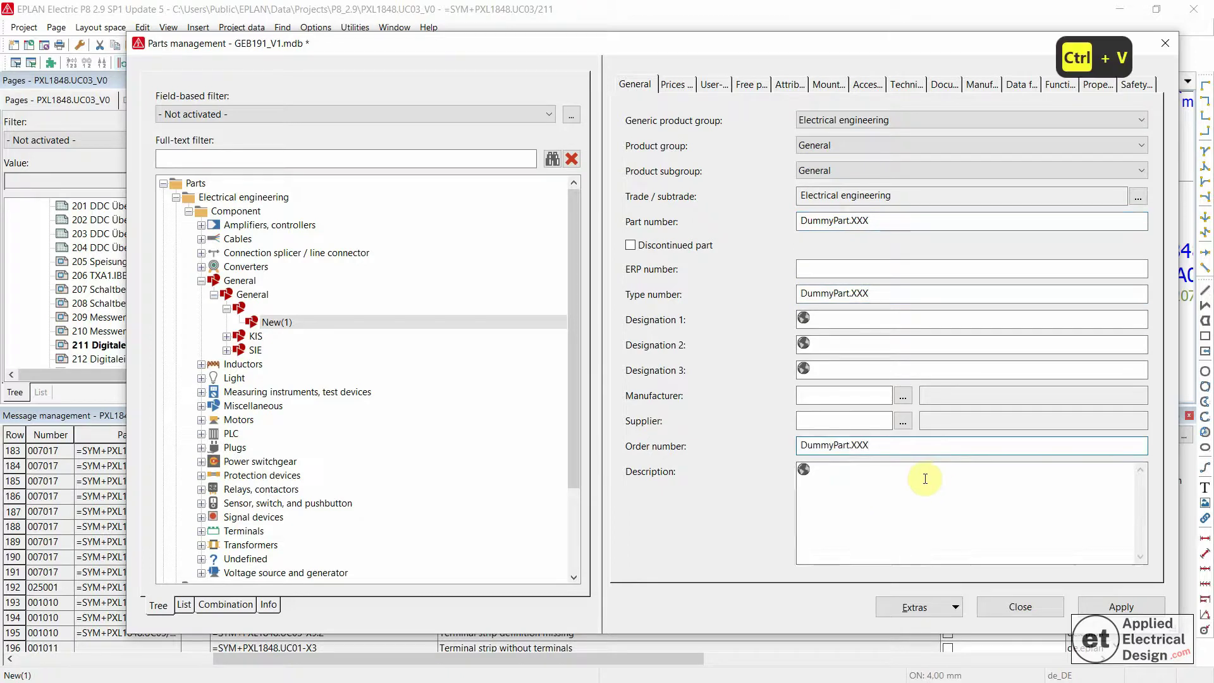
click(827, 226)
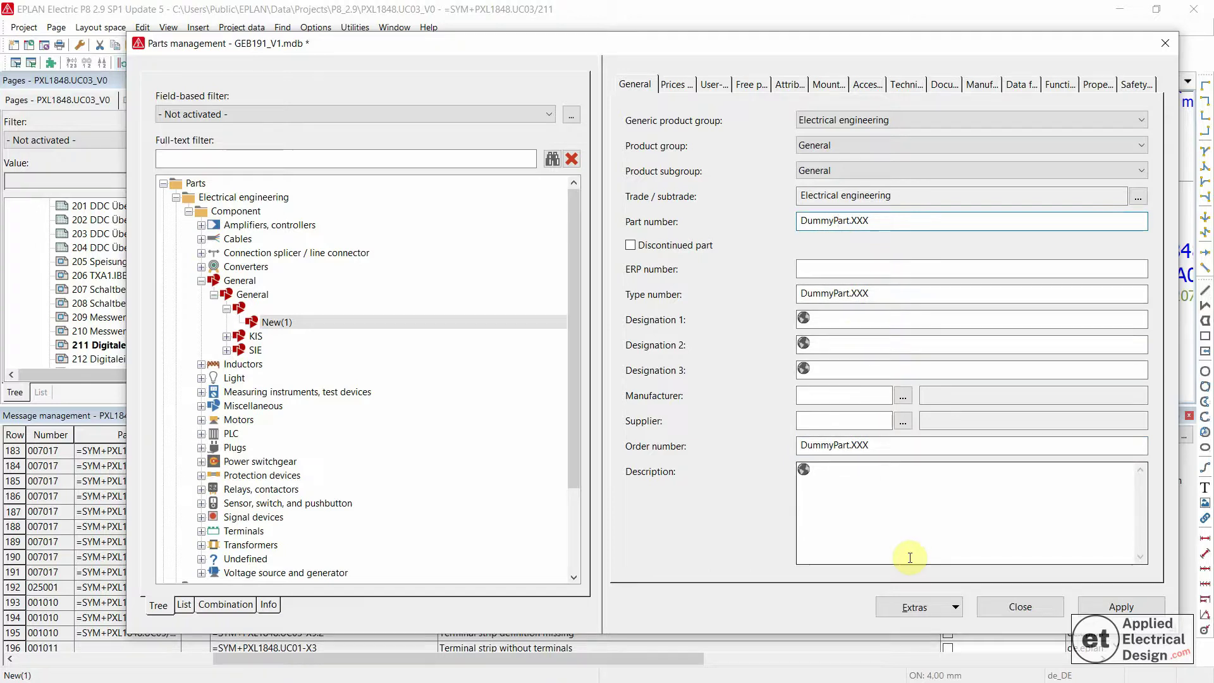
click(1122, 607)
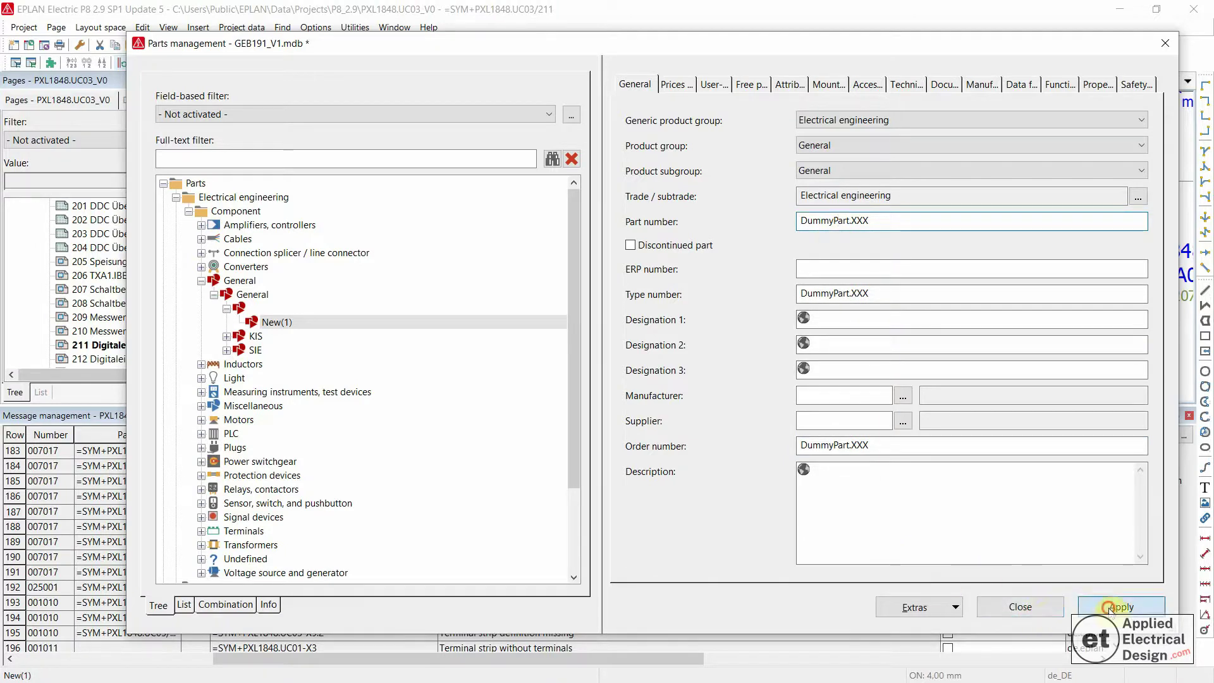
Close parts management with parts data synchronized, then jump to the EZ03.TA01 black box via message 187
click(1021, 607)
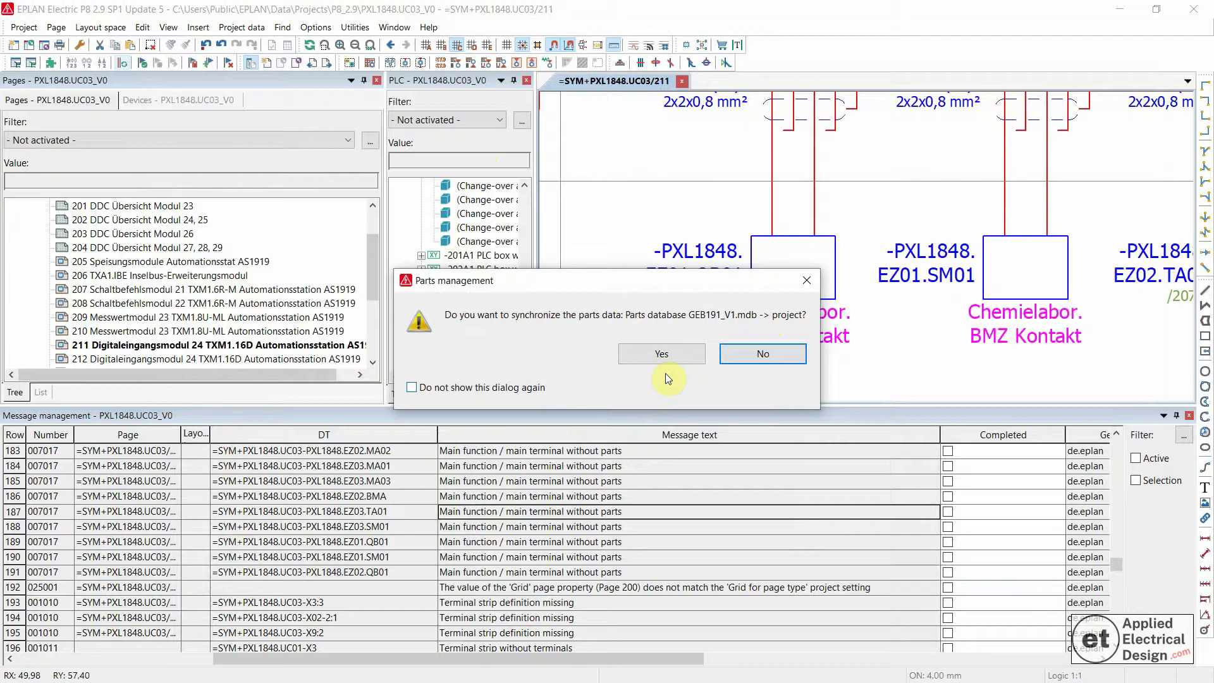
click(661, 351)
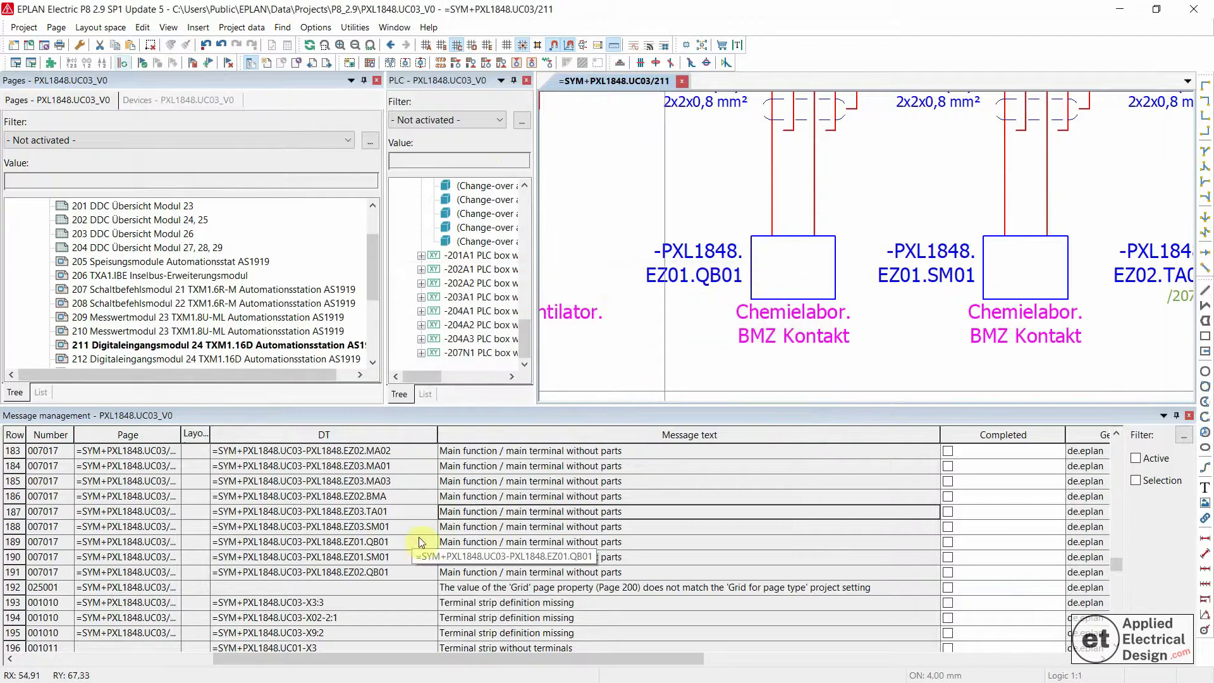
double_click(484, 512)
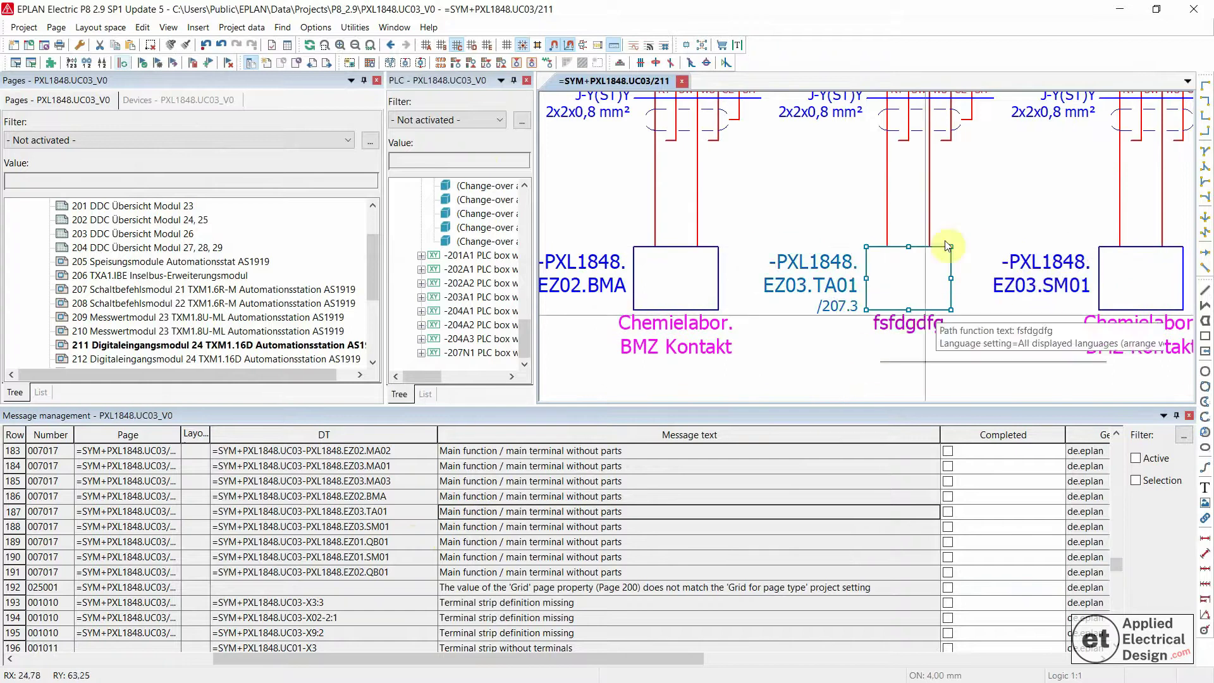
click(908, 342)
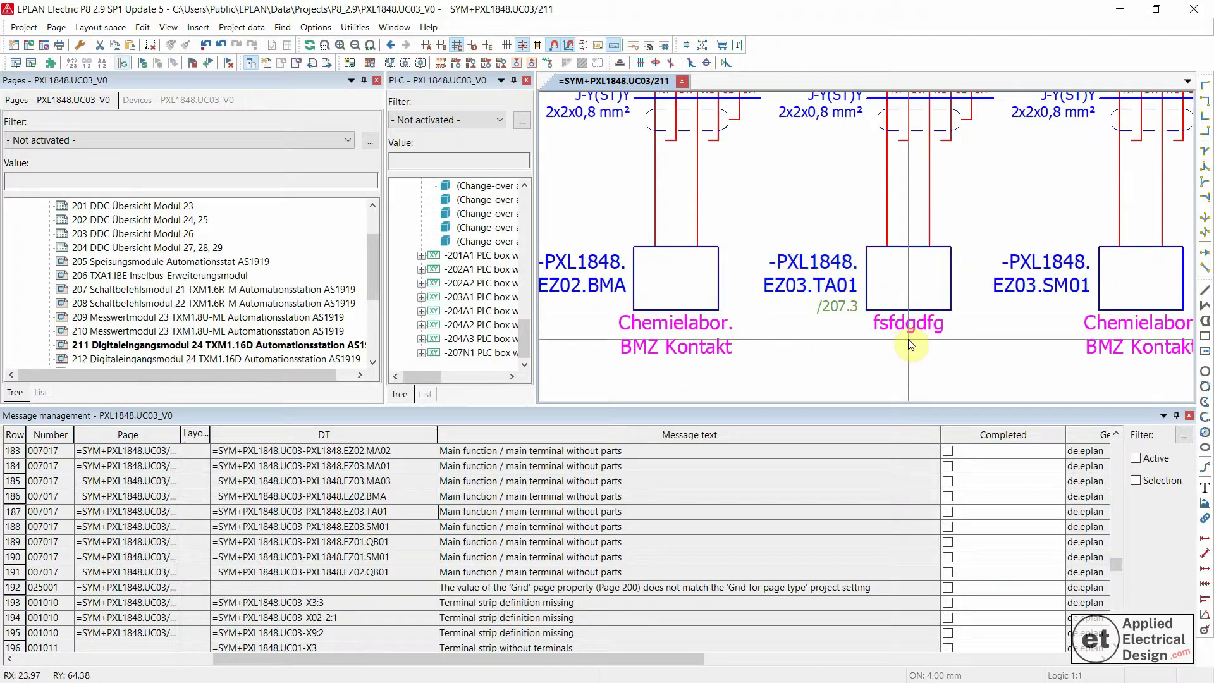
scroll(909, 341, up, 2)
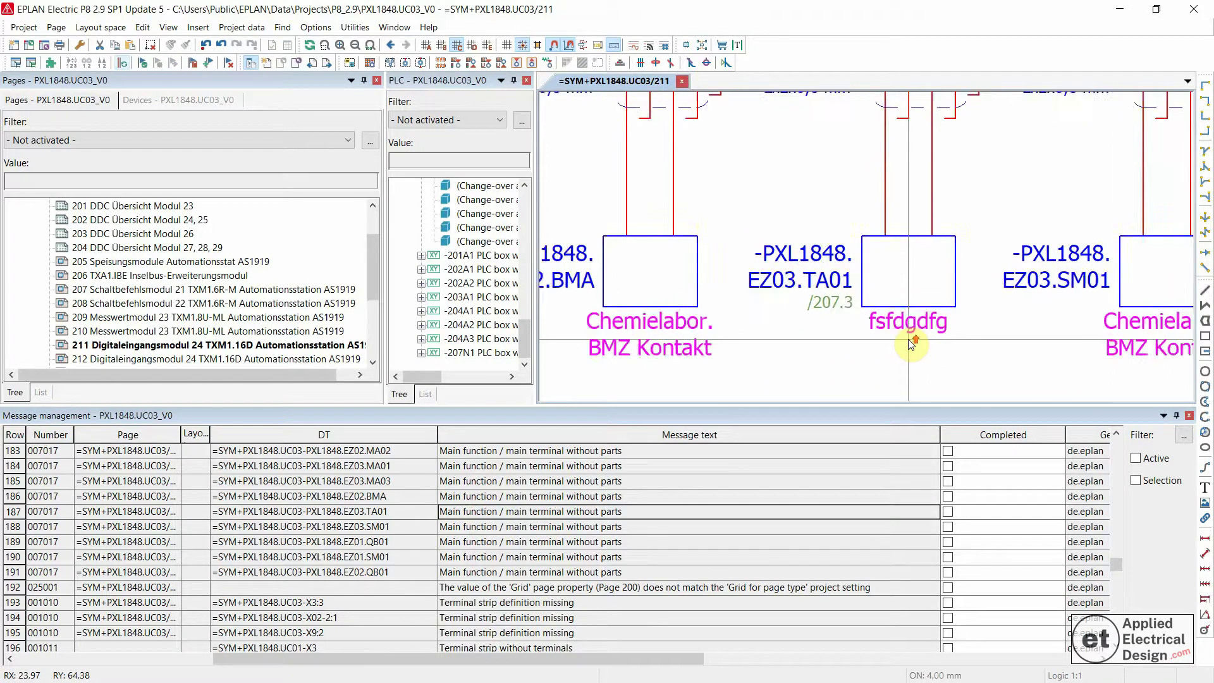
Assign DummyPart.XXX to EZ03.TA01 via a 'Dummy' part search, then reopen its properties to verify
double_click(798, 249)
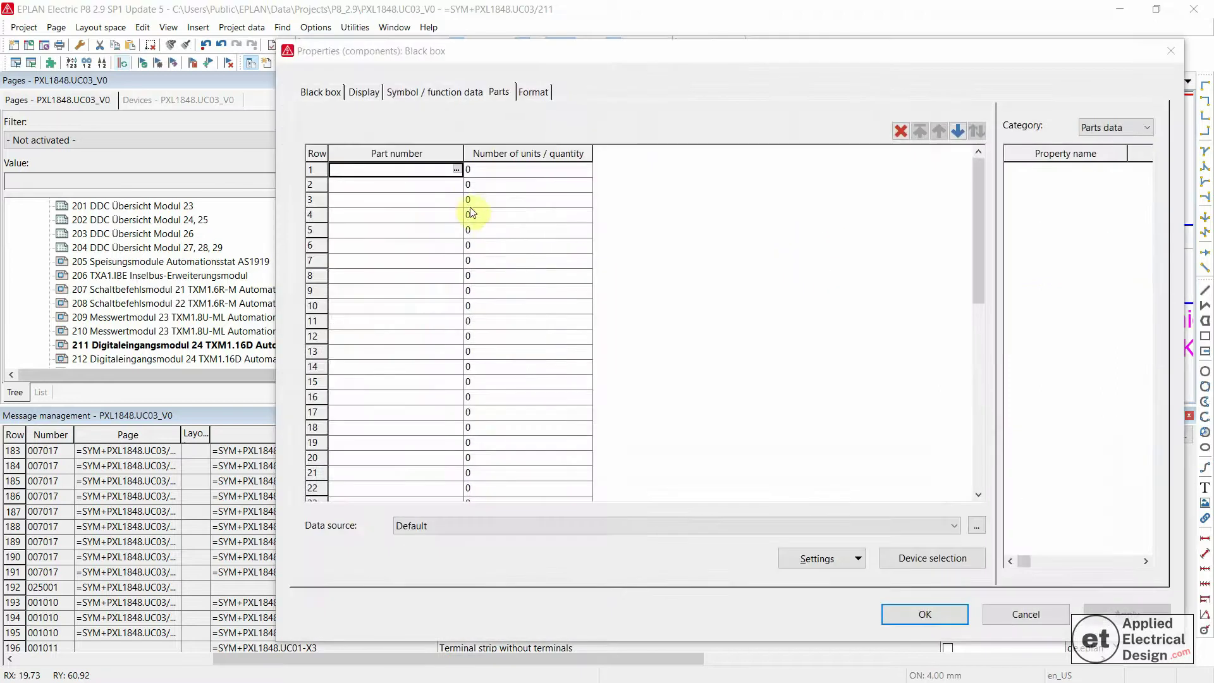
click(457, 170)
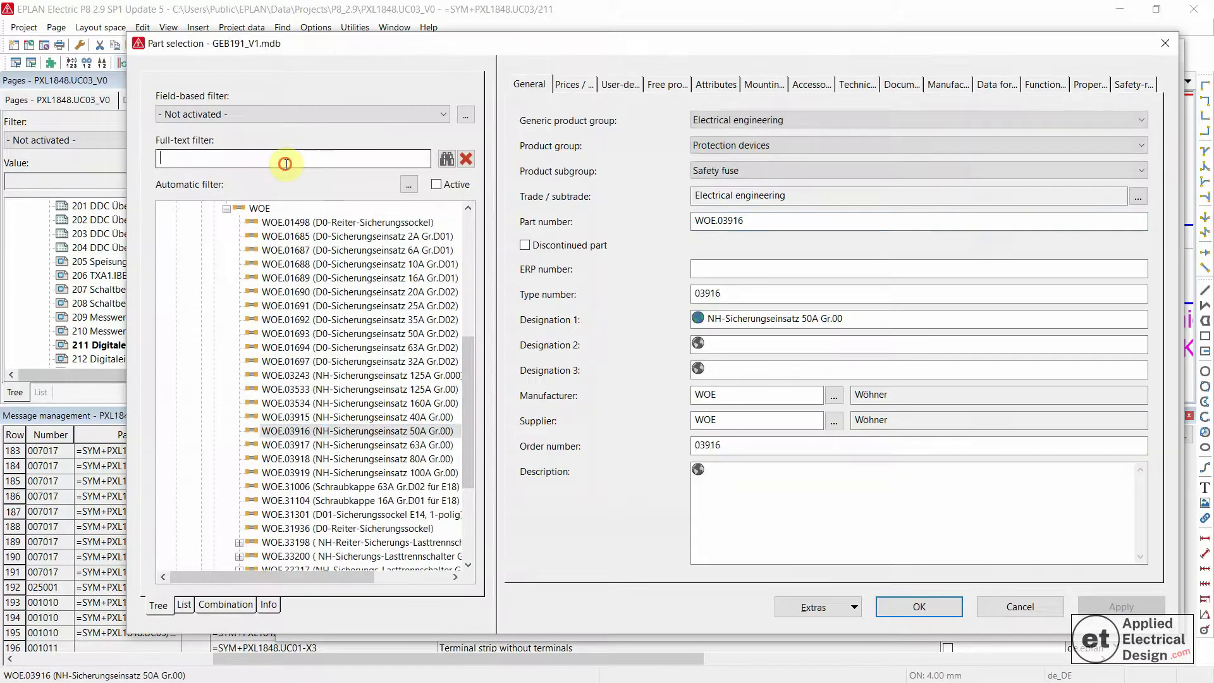
text(Dum)
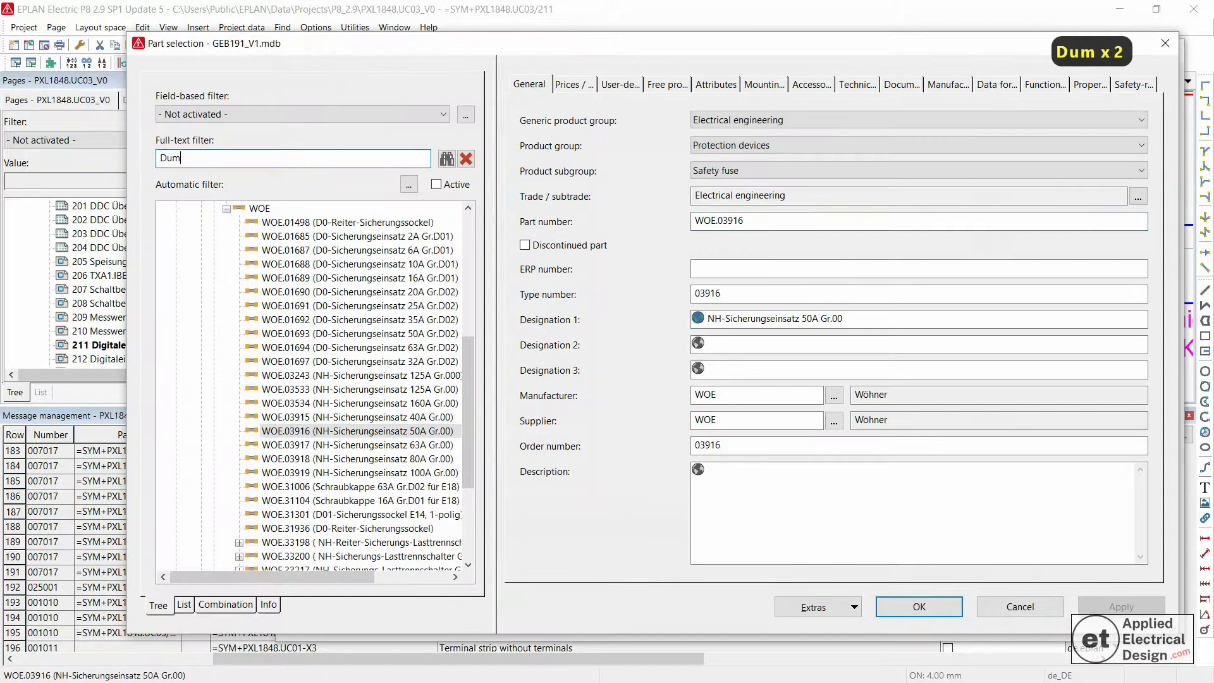
text(my)
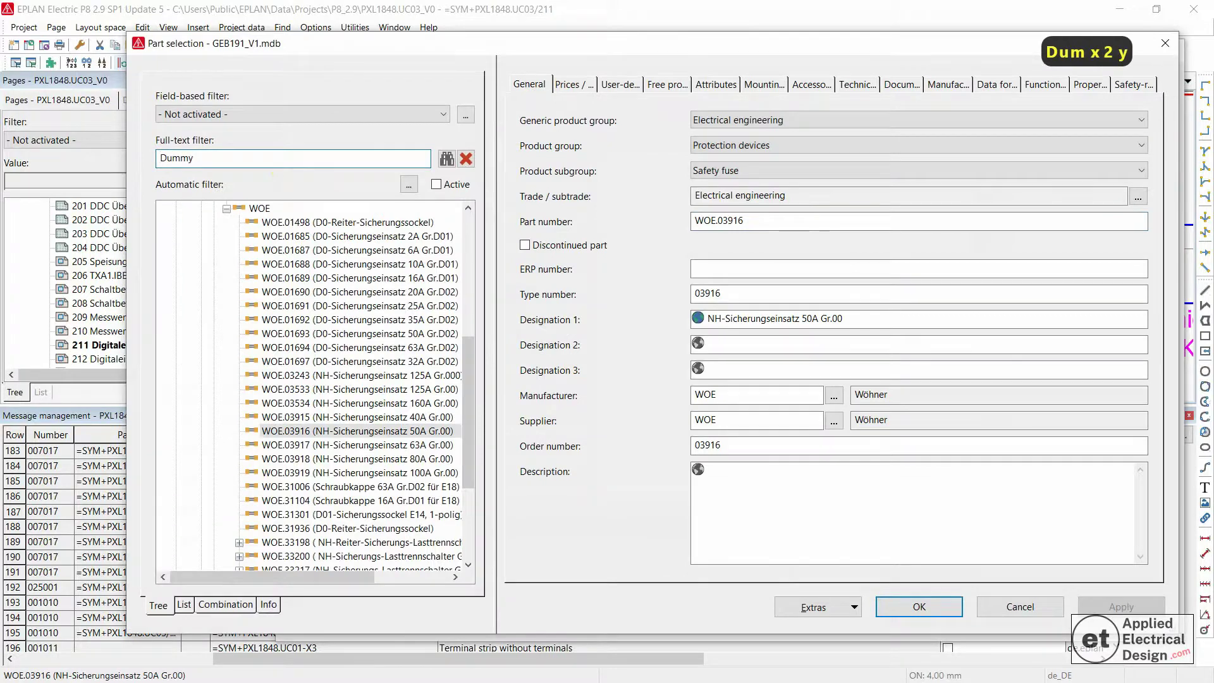
click(447, 159)
click(320, 292)
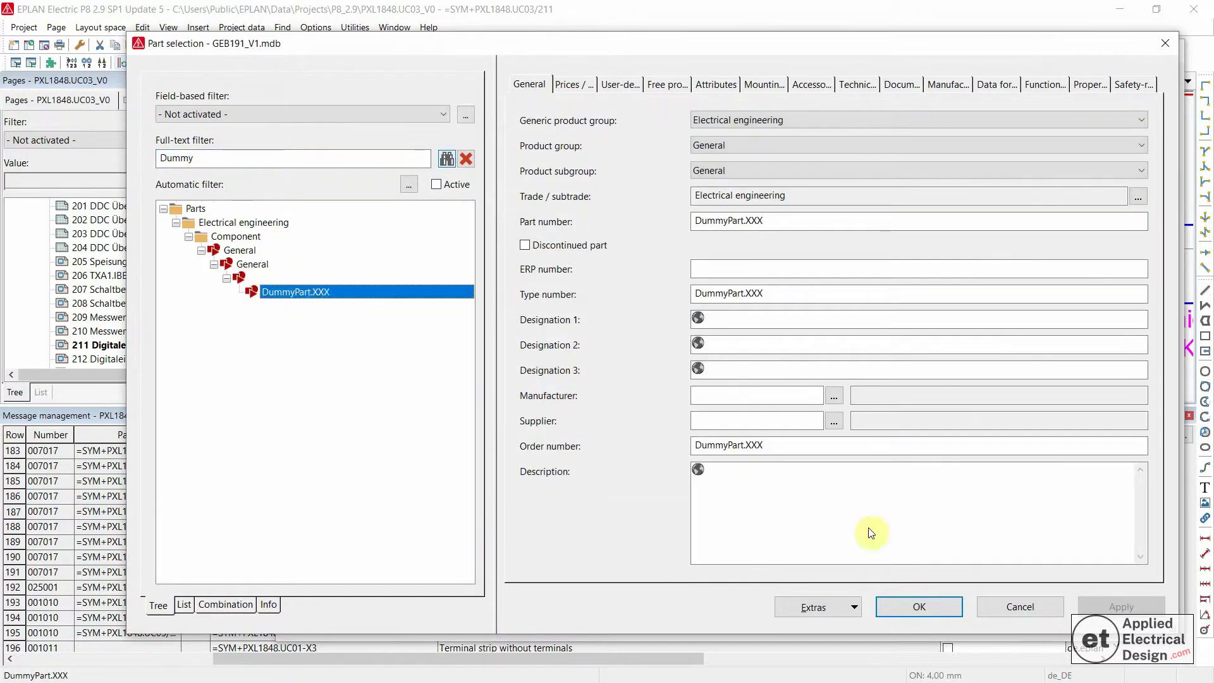
click(922, 608)
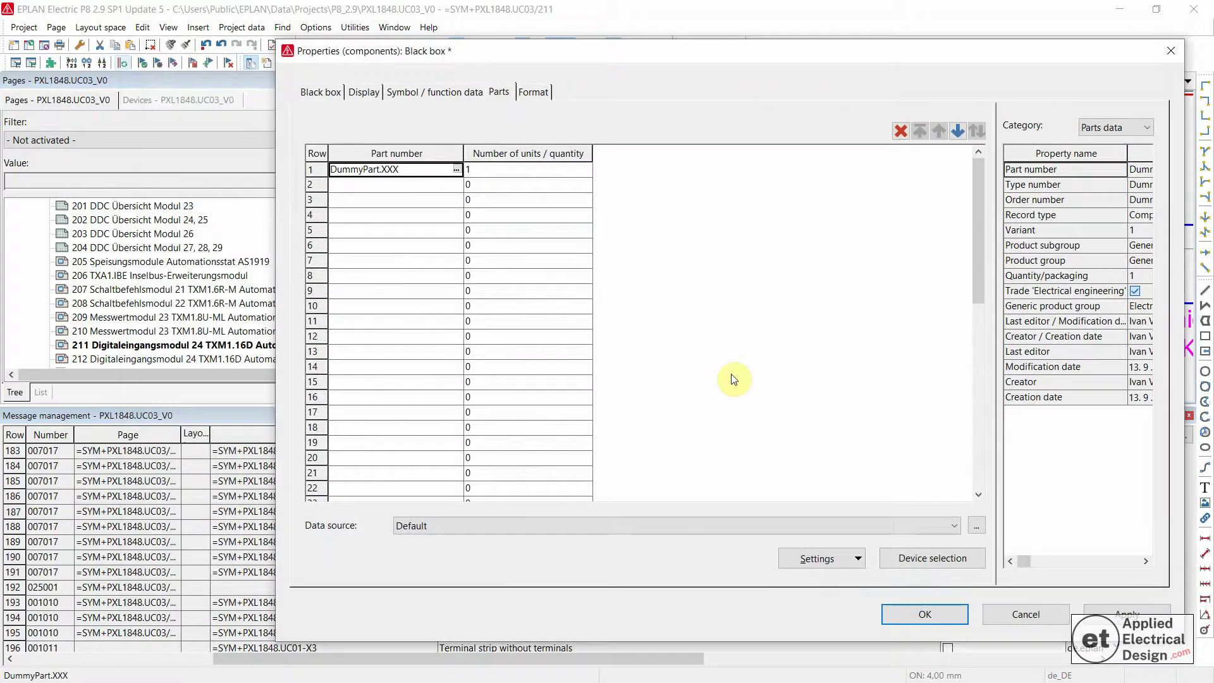
click(915, 608)
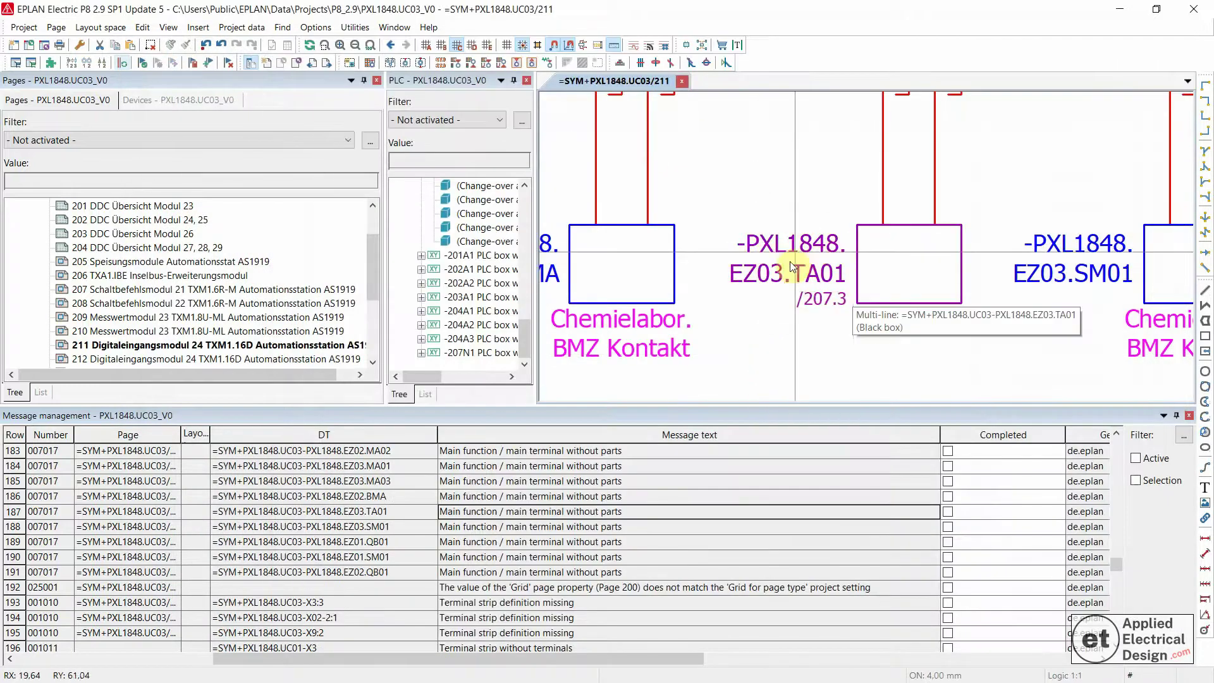
double_click(795, 257)
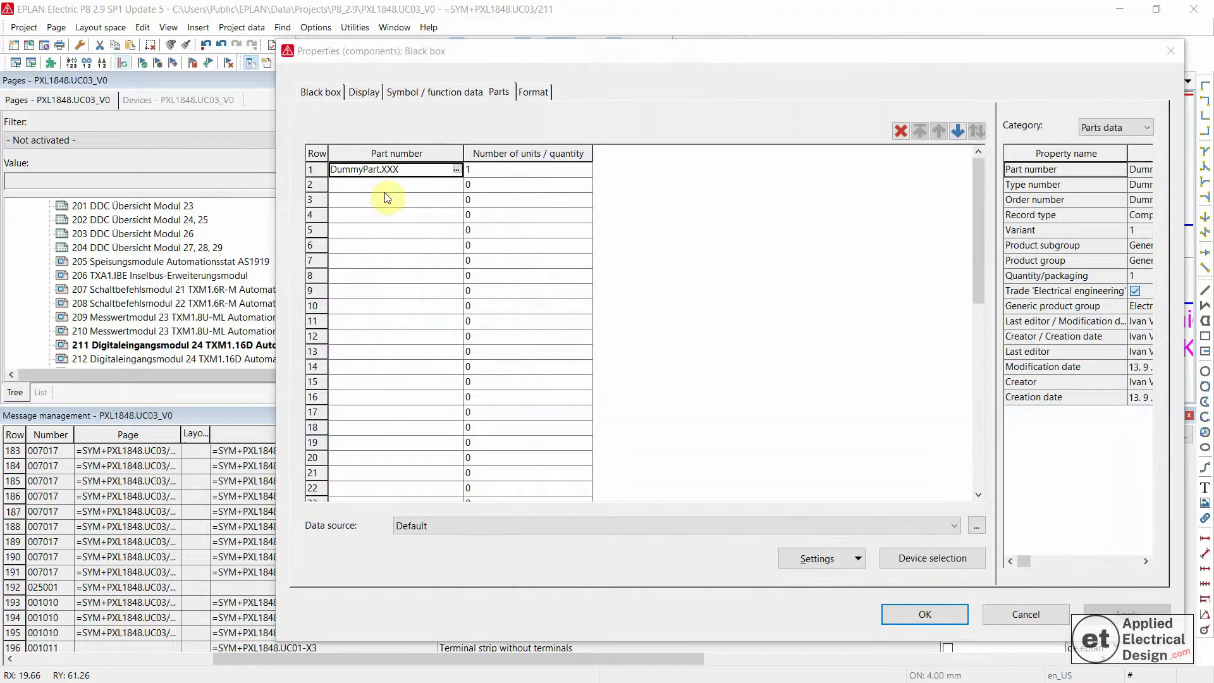
Tick Completed on the EZ03.TA01 message row 187 and remove completed messages from the list
click(1029, 617)
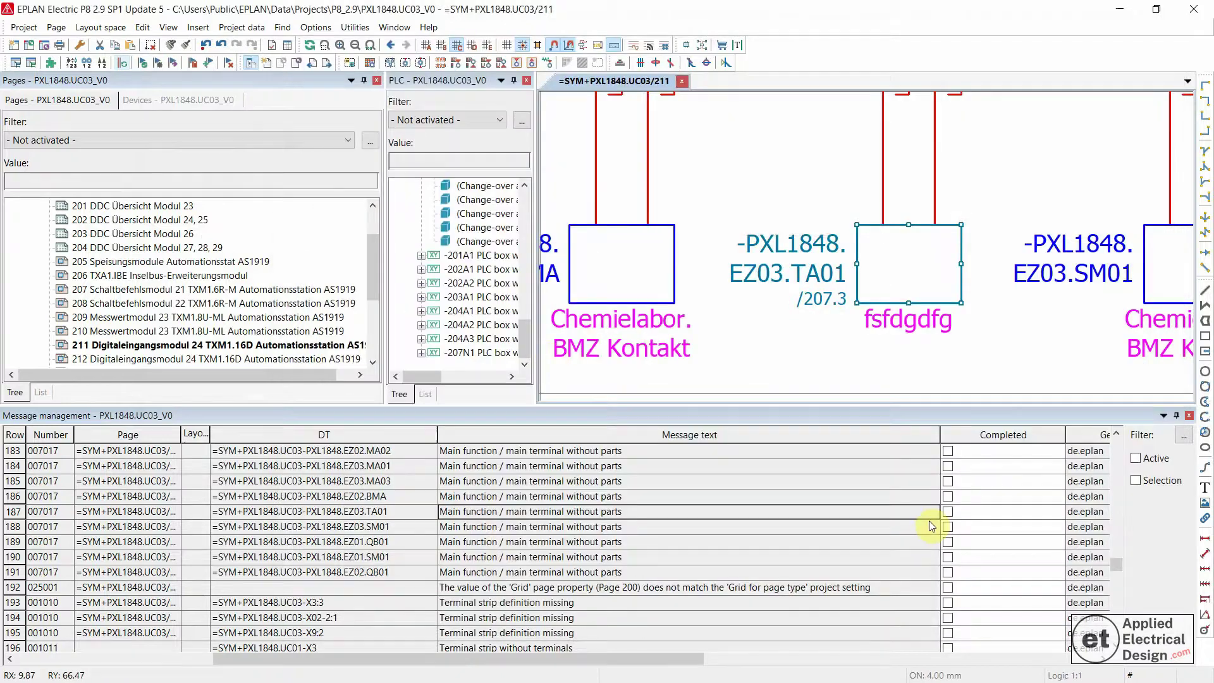
click(947, 511)
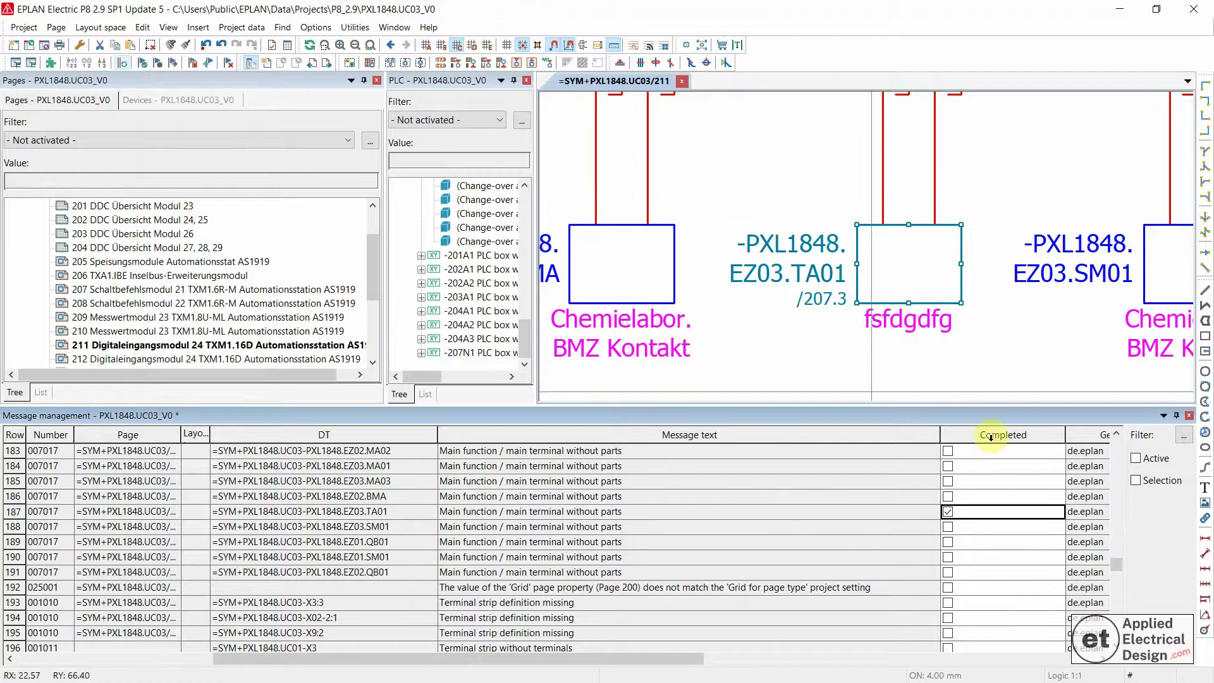
right_click(799, 509)
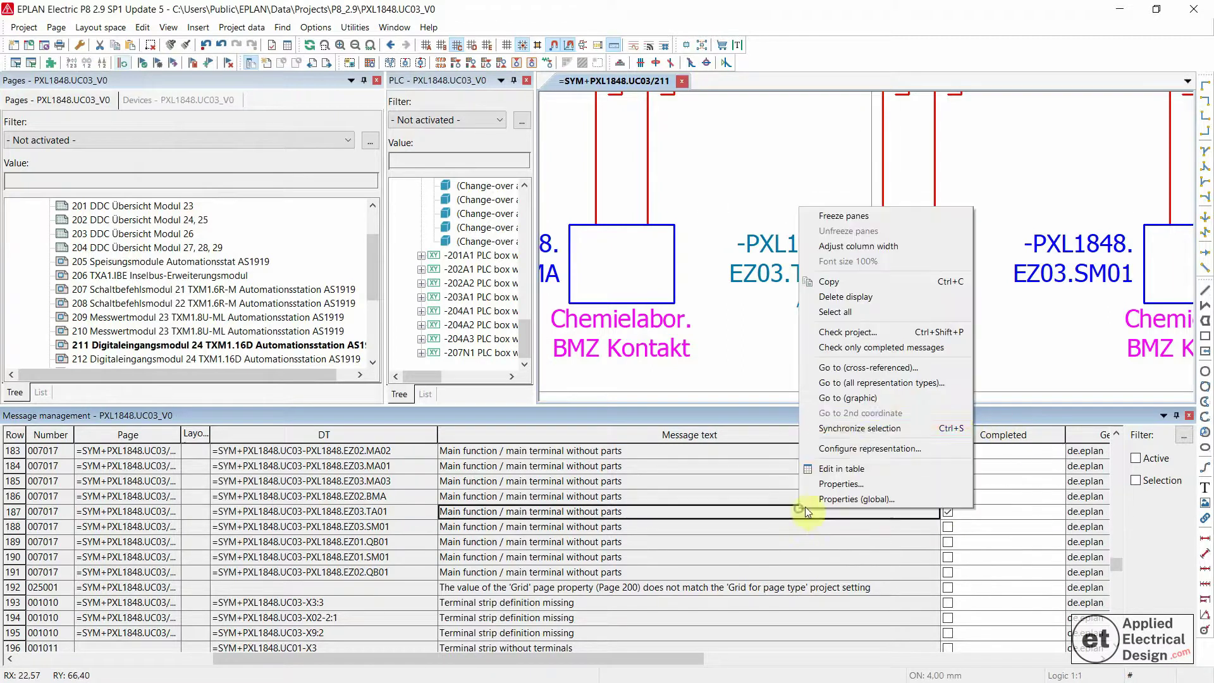
click(867, 348)
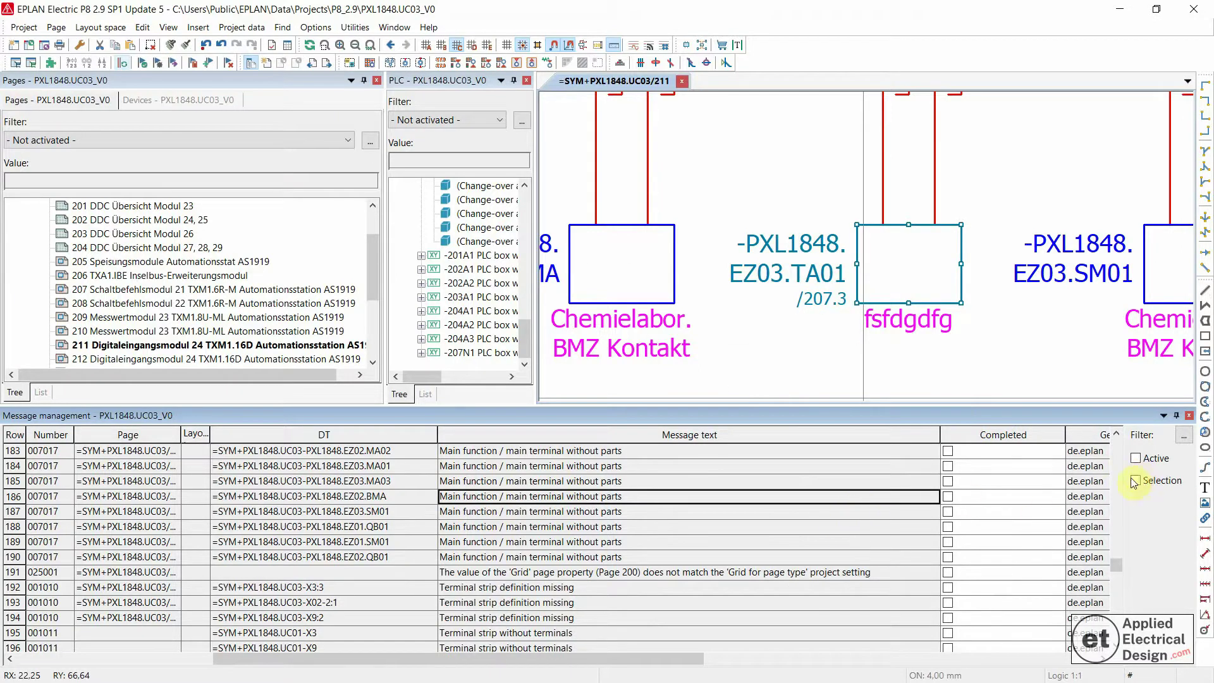
drag(1115, 567, 1116, 493)
scroll(1132, 627, down, 10)
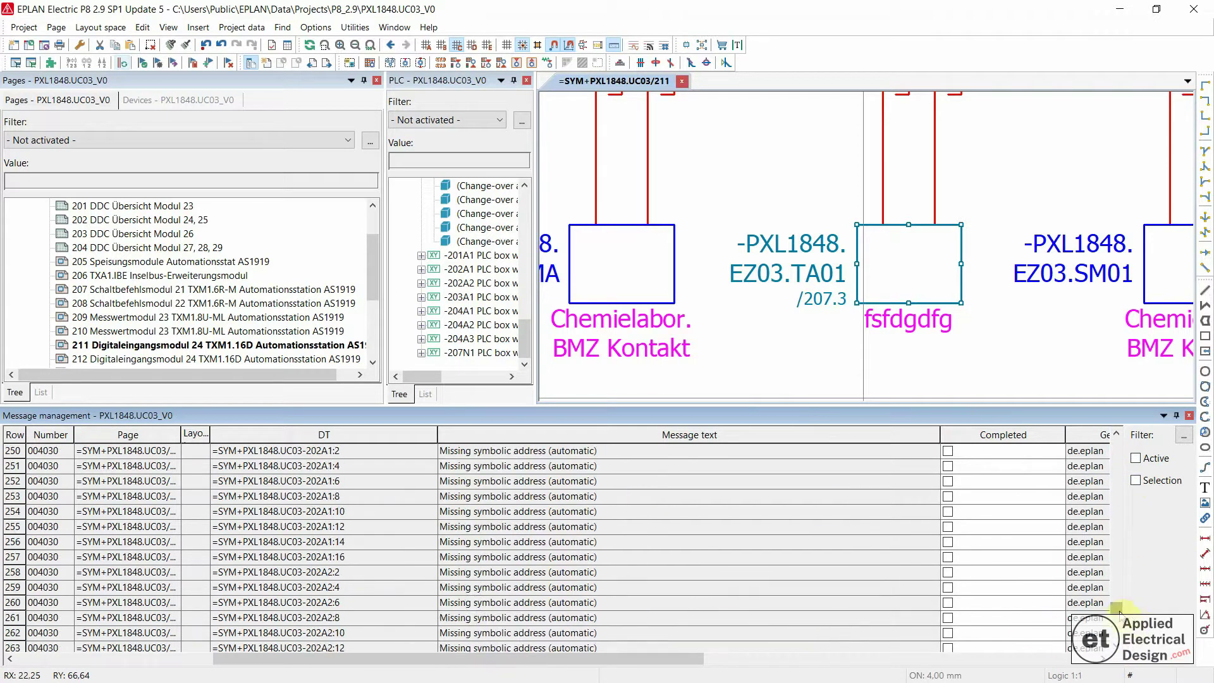
drag(1117, 617, 1121, 459)
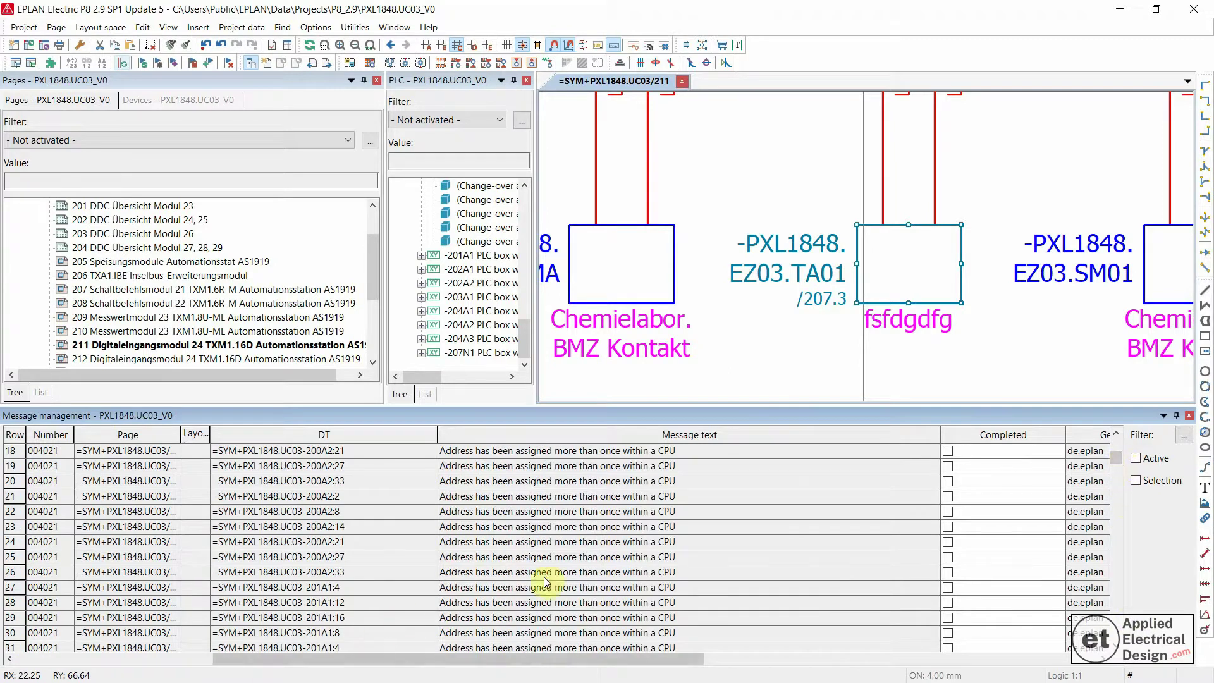
click(546, 544)
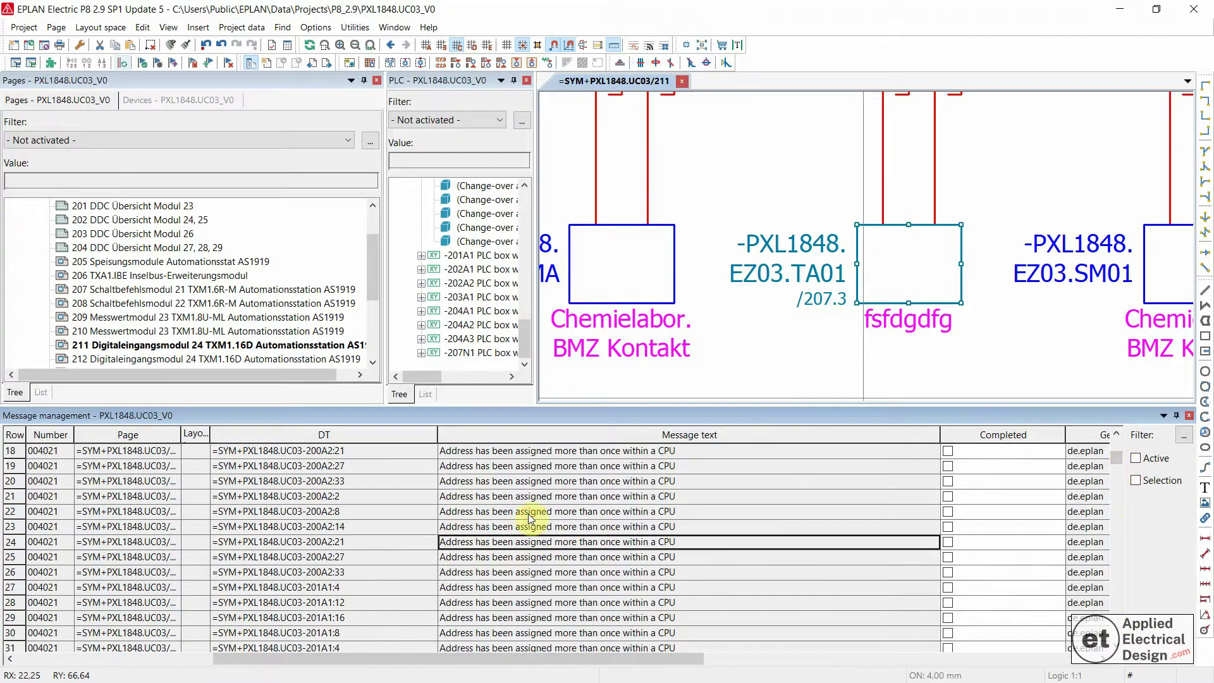
click(544, 514)
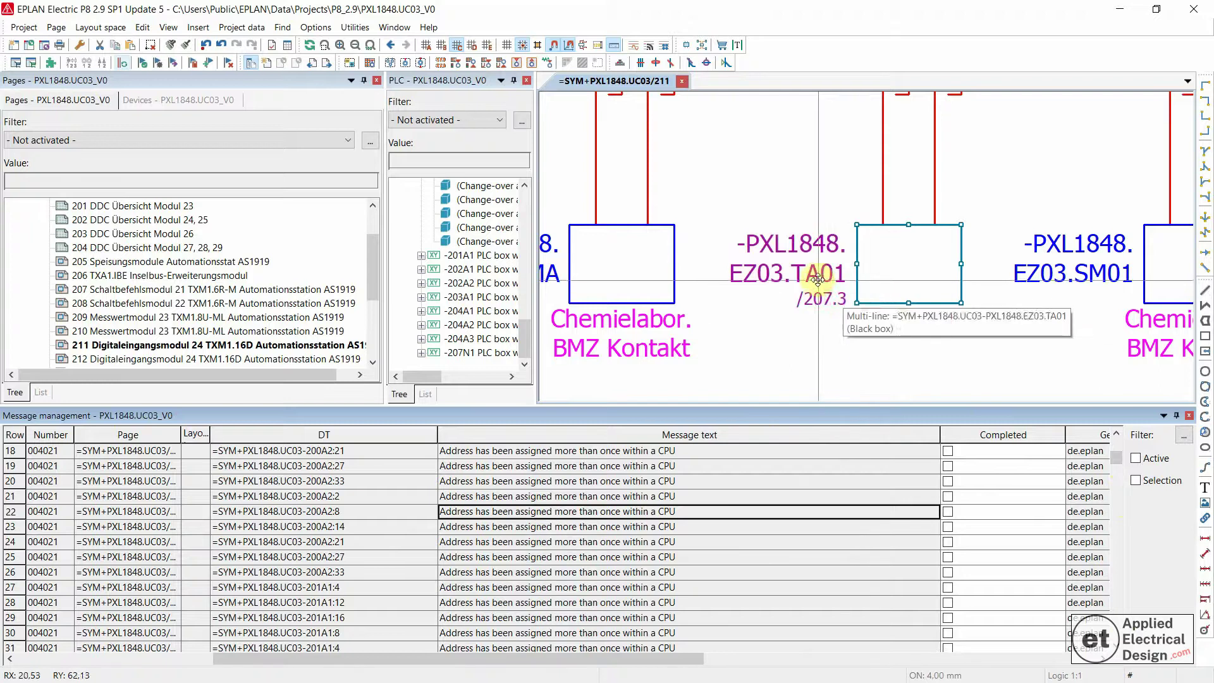
click(800, 364)
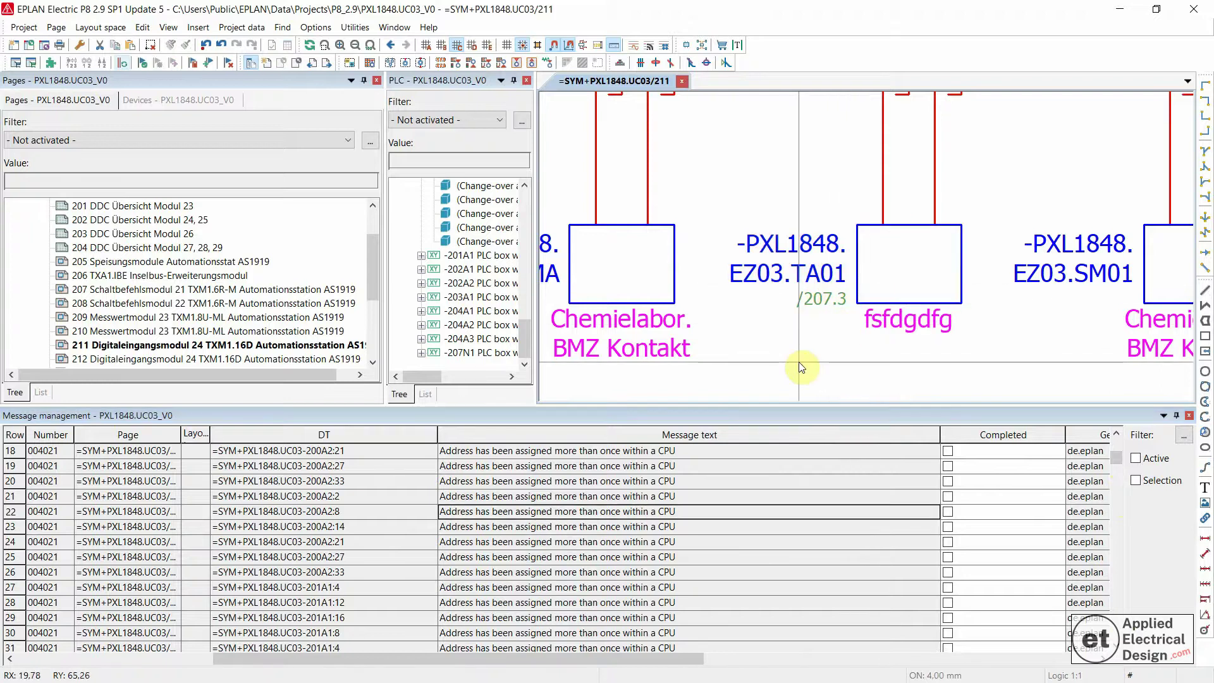